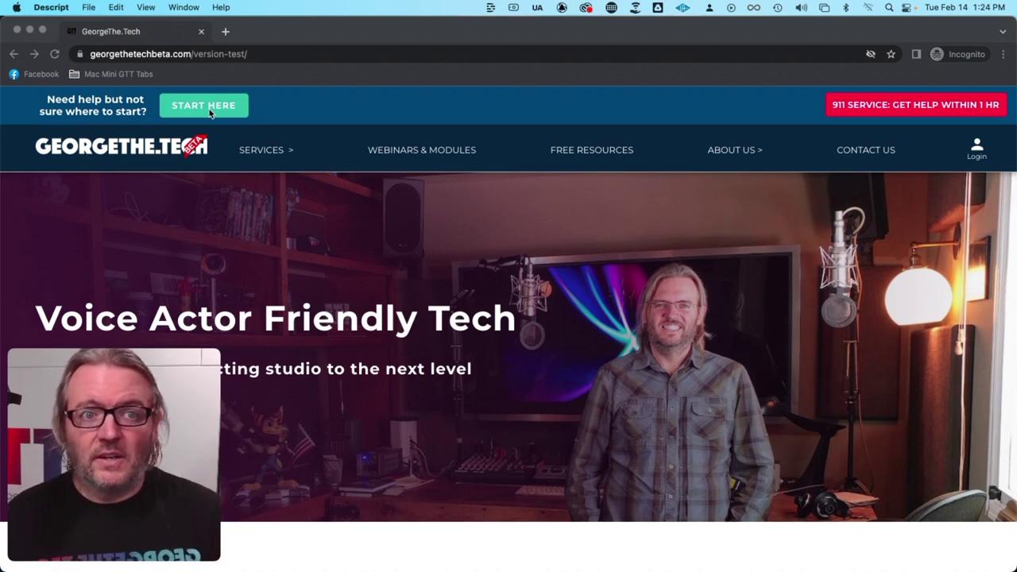
- Open the Start Here page and examine the first-timer remote support service's description and booking calendar
click(243, 110)
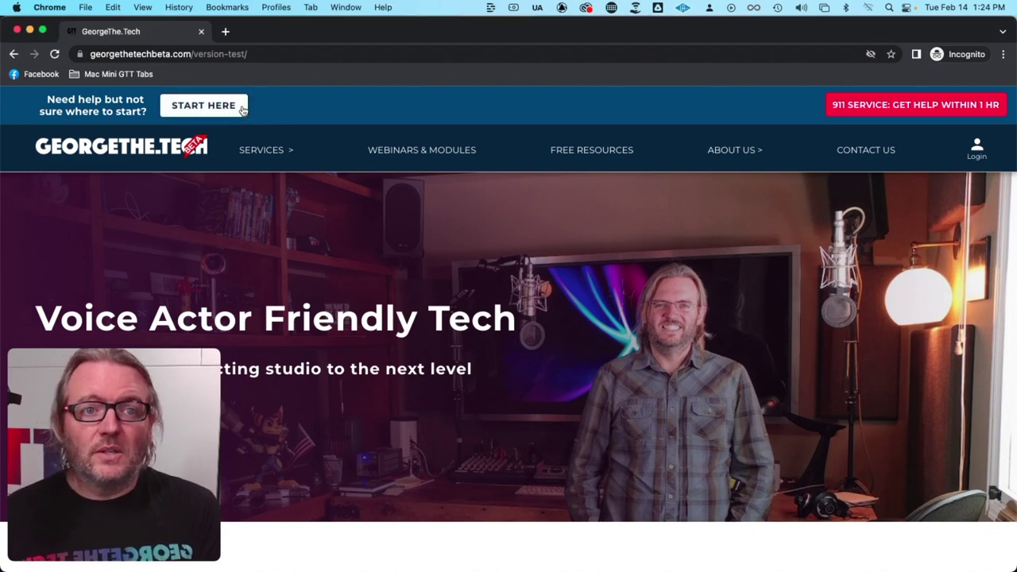
click(210, 105)
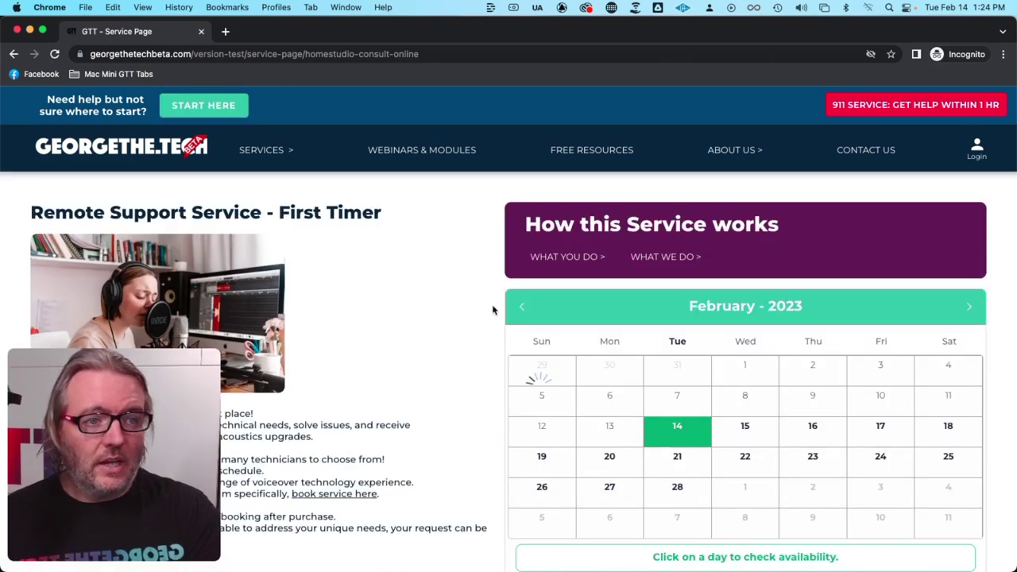
scroll(492, 310, down, 1)
scroll(493, 310, up, 1)
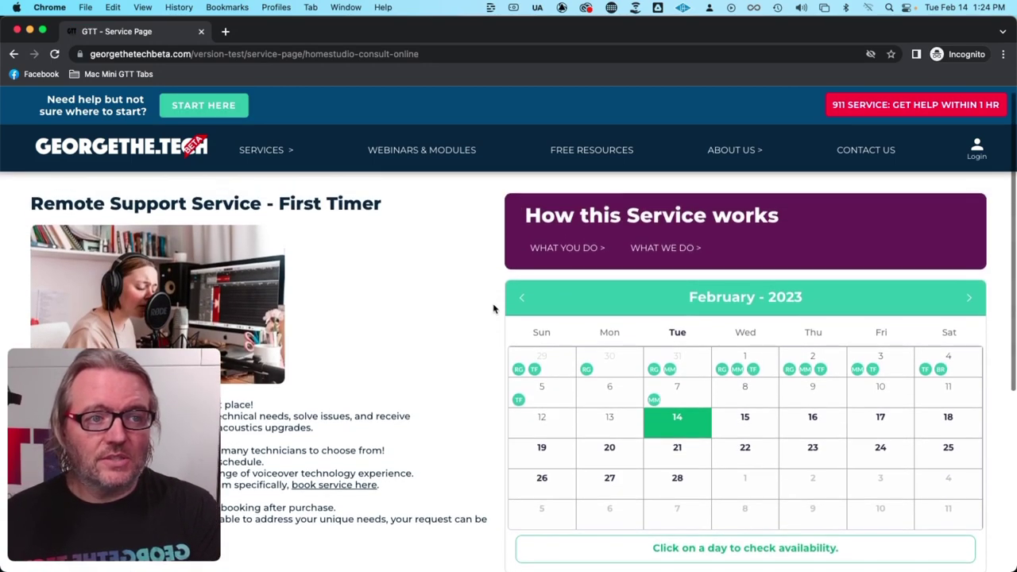
scroll(493, 318, down, 1)
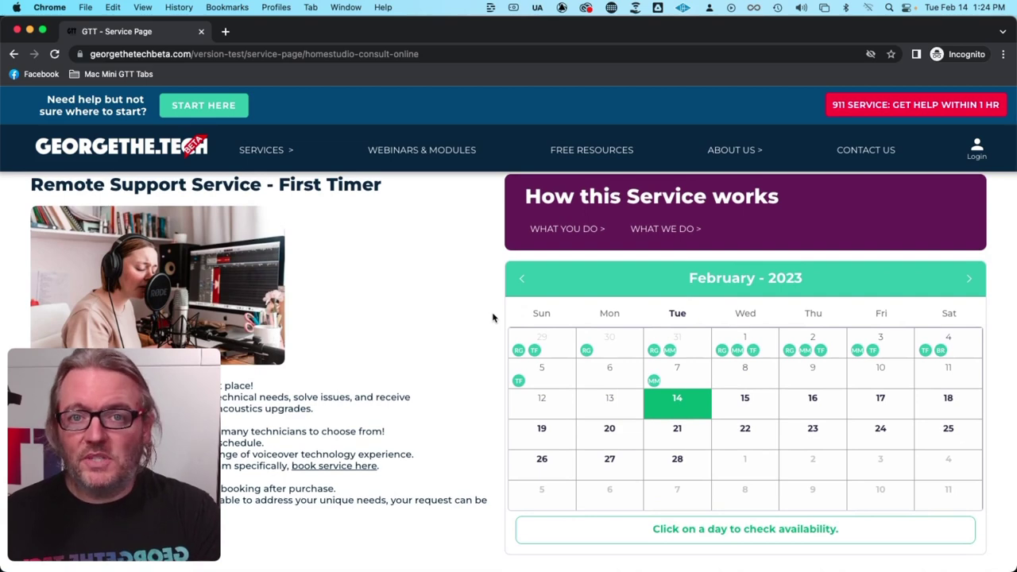
scroll(493, 318, down, 3)
scroll(490, 337, up, 3)
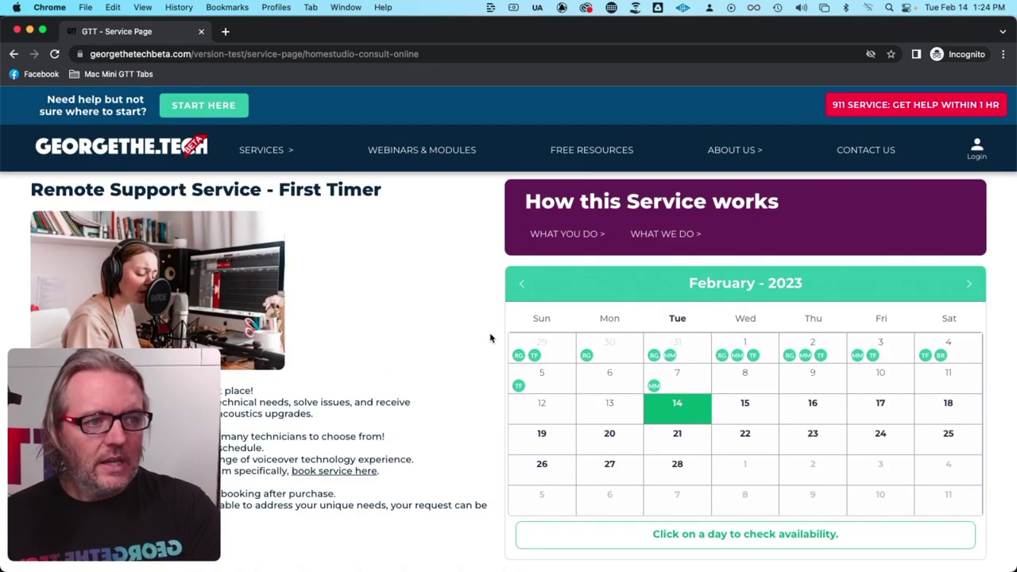
scroll(488, 360, down, 1)
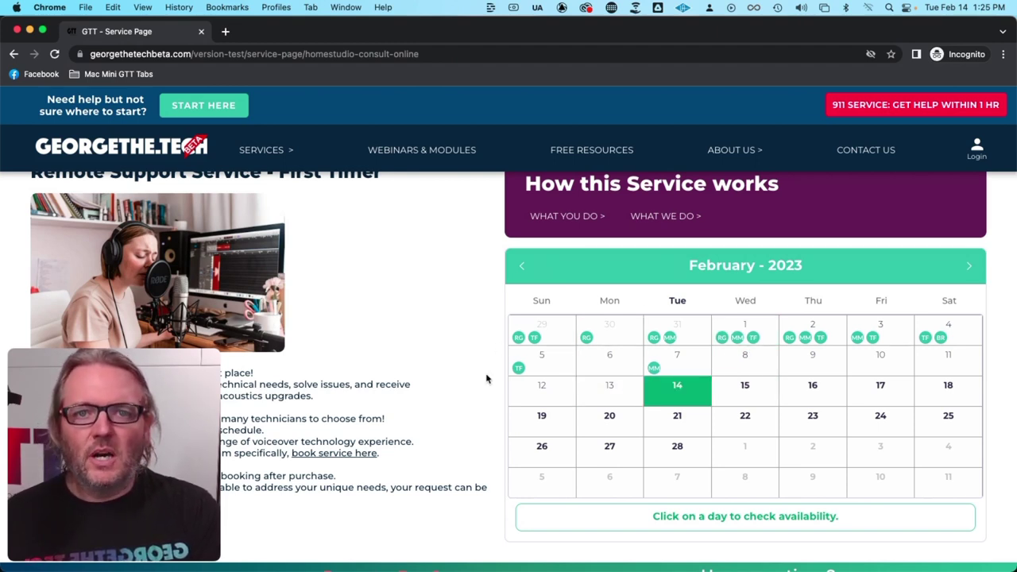
scroll(480, 347, up, 1)
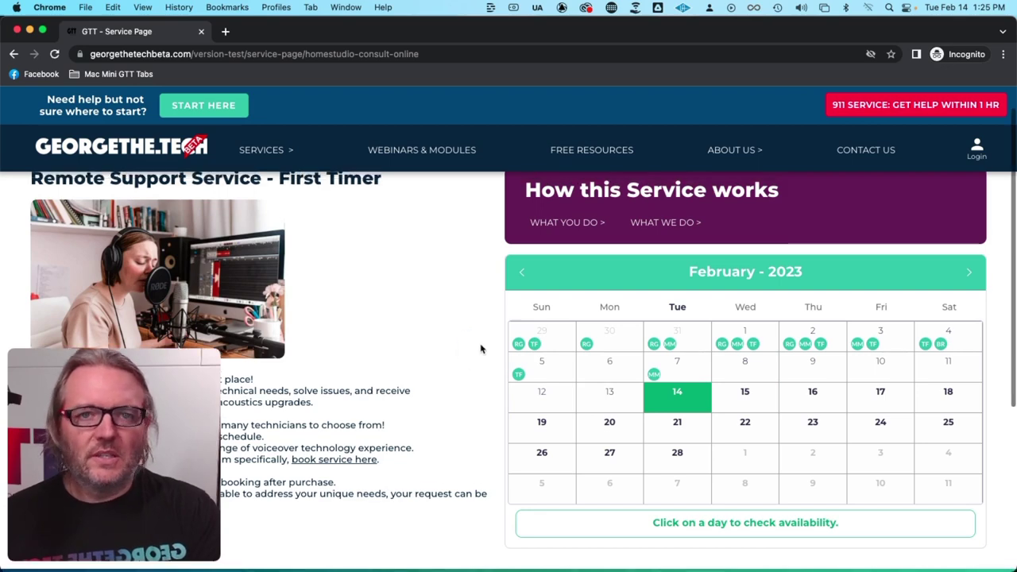
scroll(481, 348, up, 2)
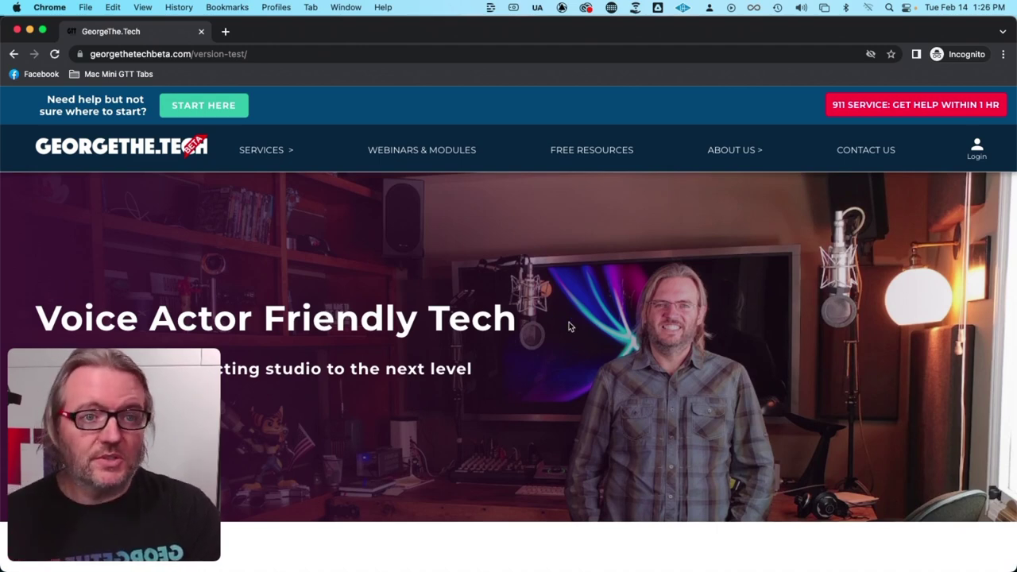
- Look through the home page's newcomer and seasoned-pro sections, customer reviews, webinars and free resources
scroll(569, 321, down, 5)
scroll(569, 322, down, 4)
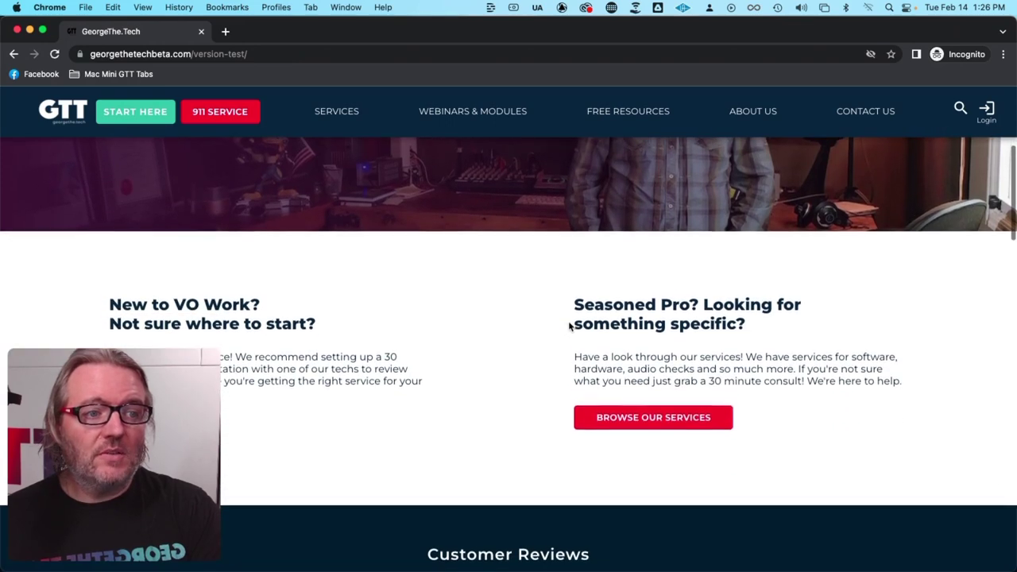
scroll(535, 331, down, 1)
scroll(534, 332, down, 1)
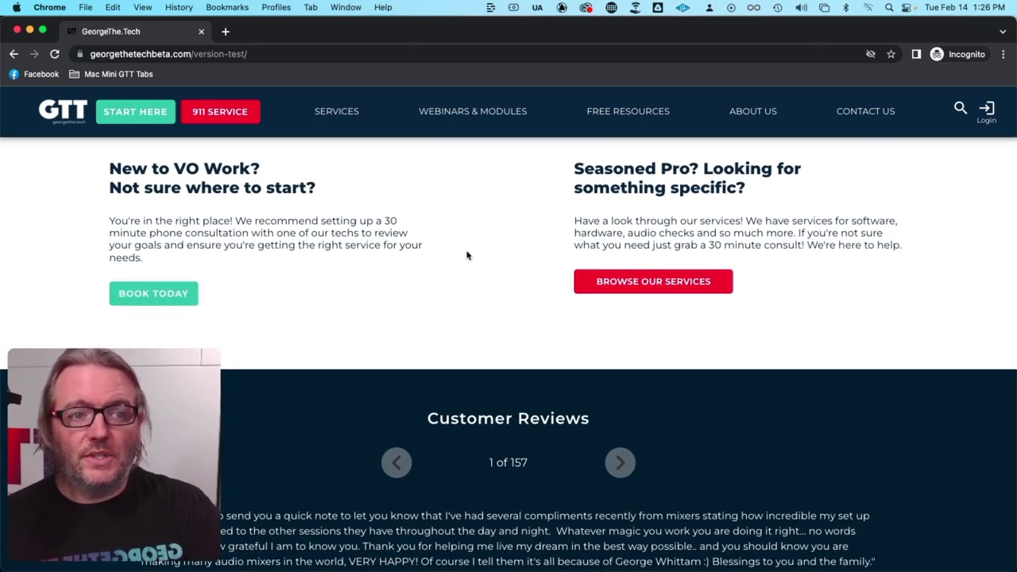
scroll(495, 284, down, 1)
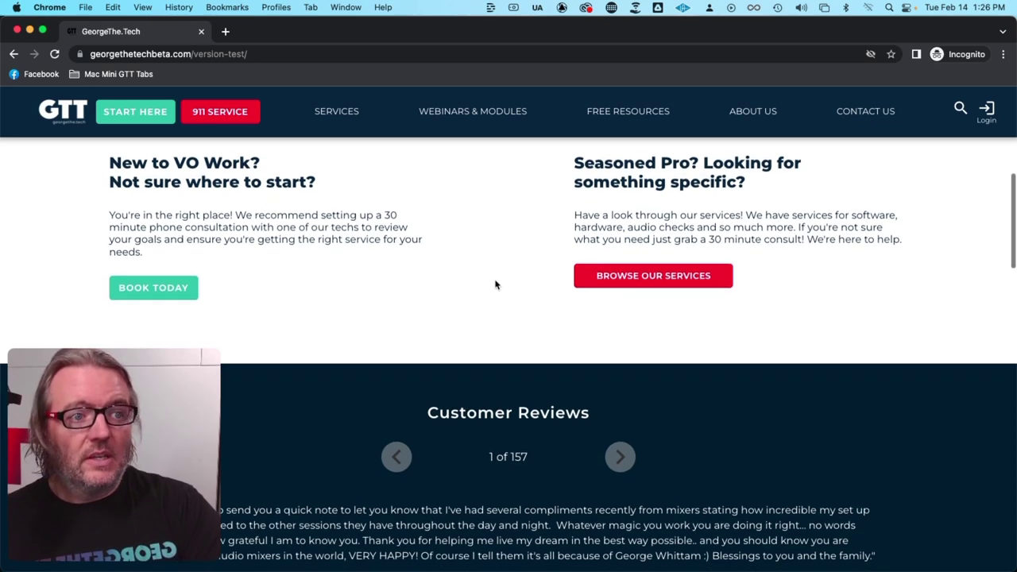
scroll(474, 271, down, 5)
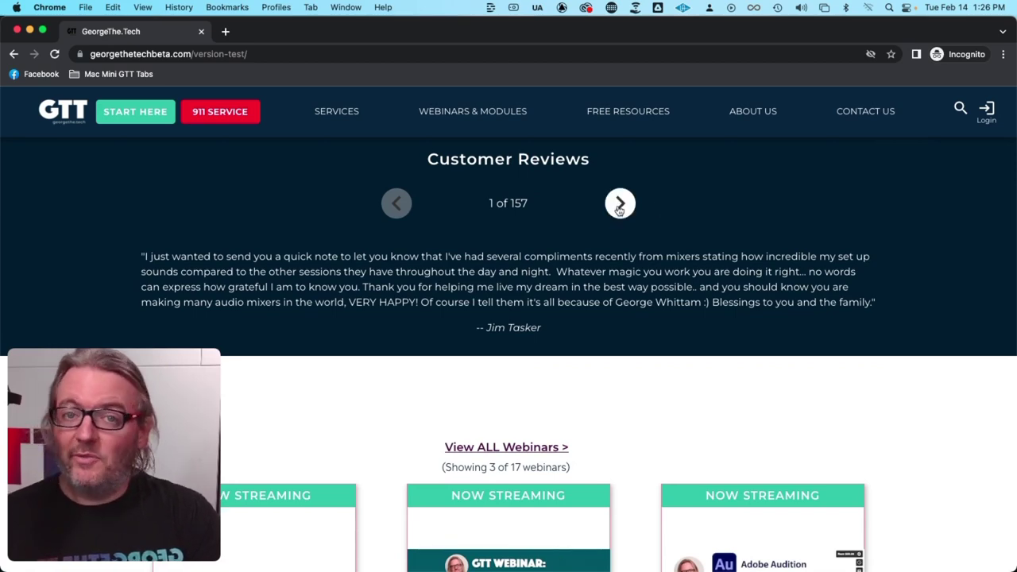
scroll(616, 302, down, 4)
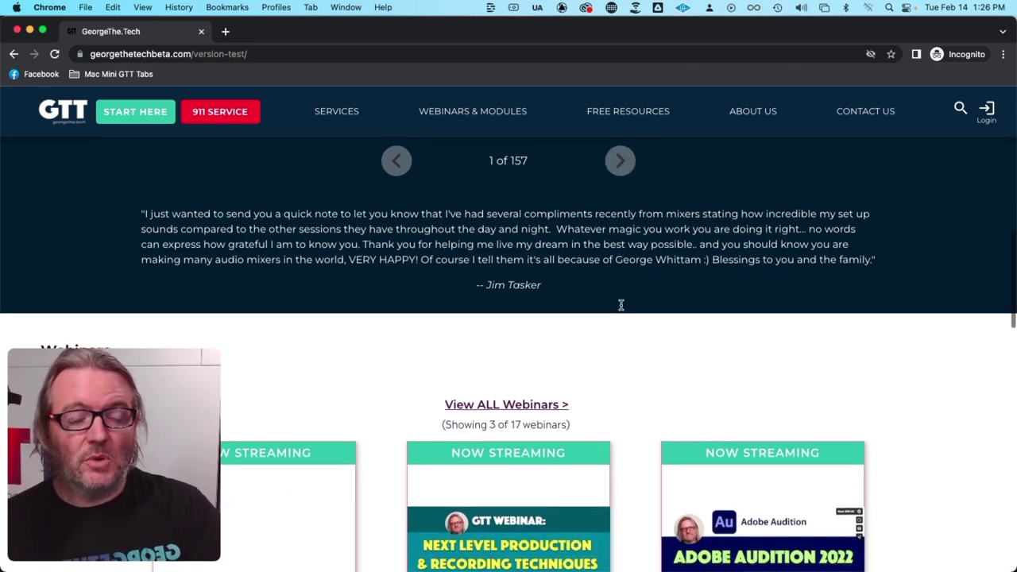
scroll(642, 324, down, 3)
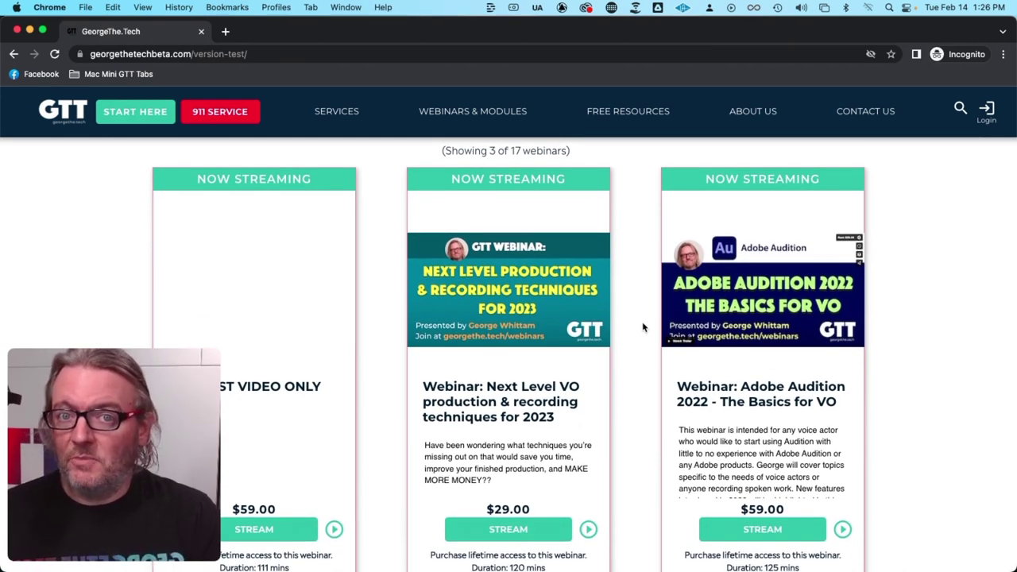
scroll(644, 327, down, 10)
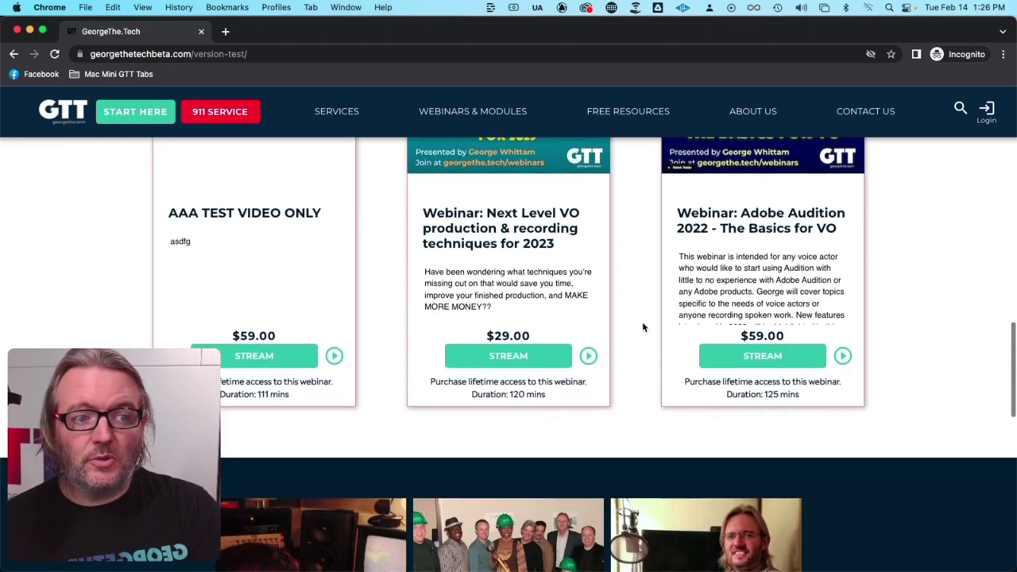
scroll(643, 327, down, 8)
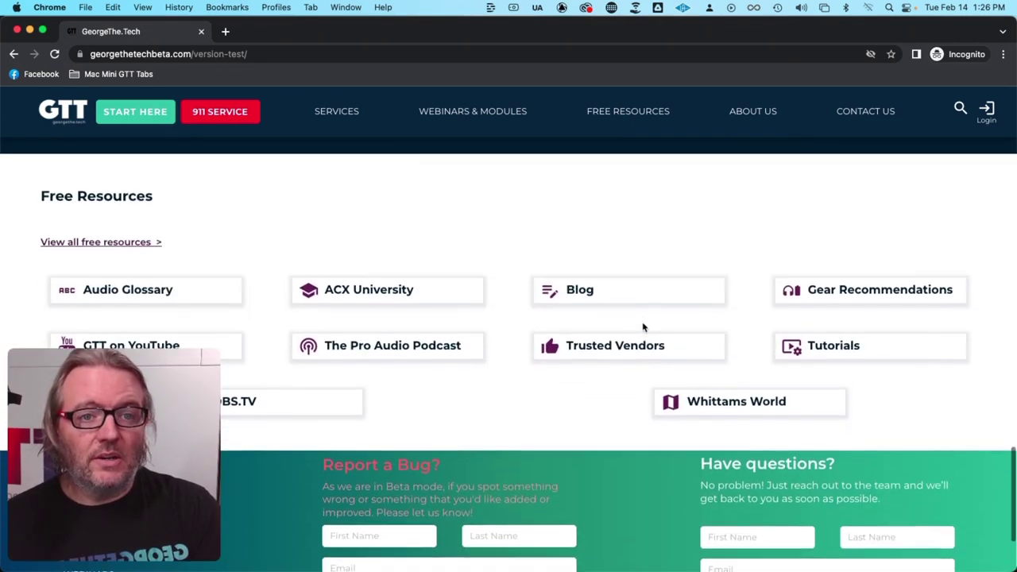
scroll(643, 322, up, 20)
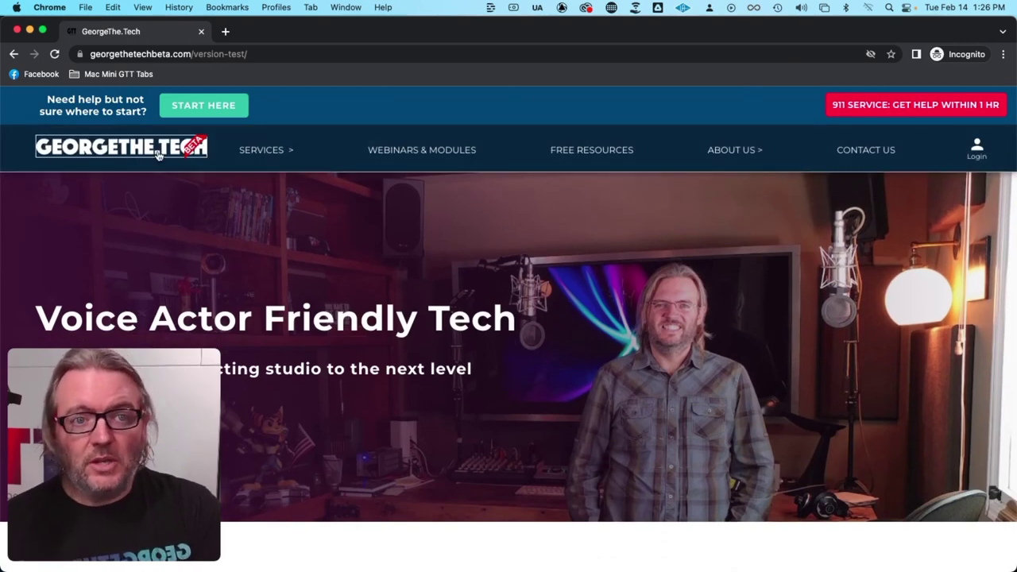
- Open the full list of audio tech services and bring its support type filters into view
mouse_move(246, 154)
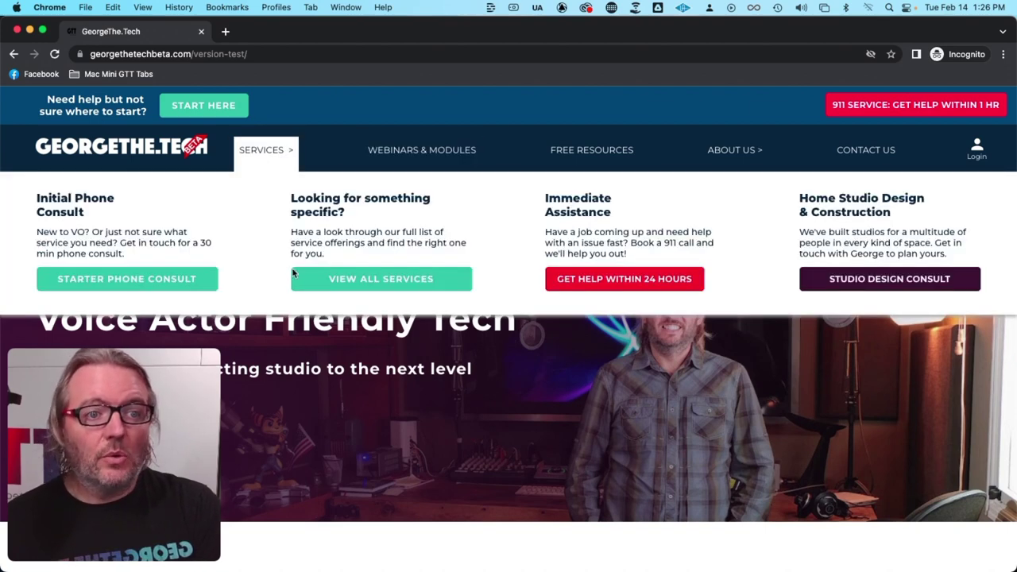
click(389, 284)
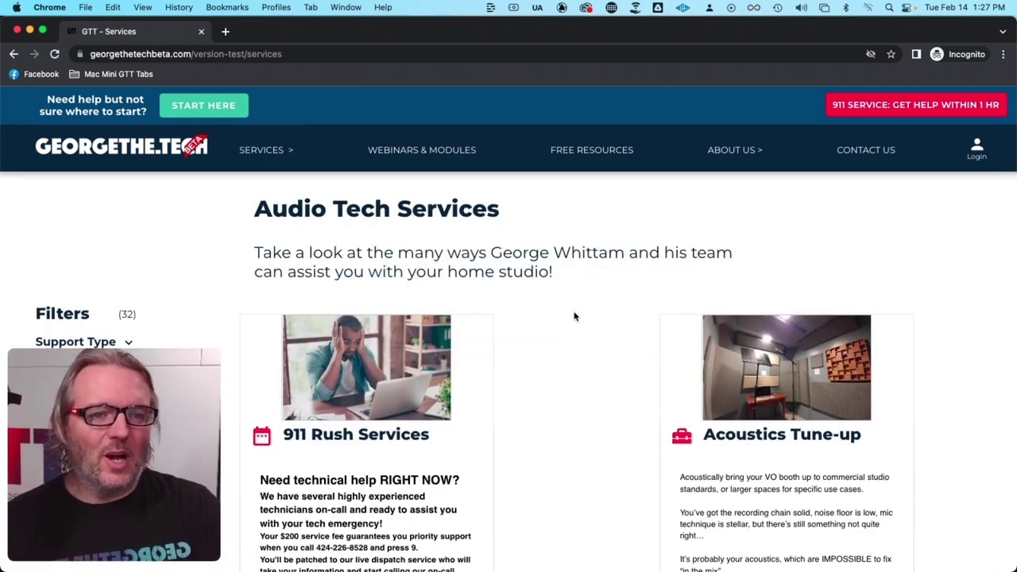
scroll(575, 316, down, 2)
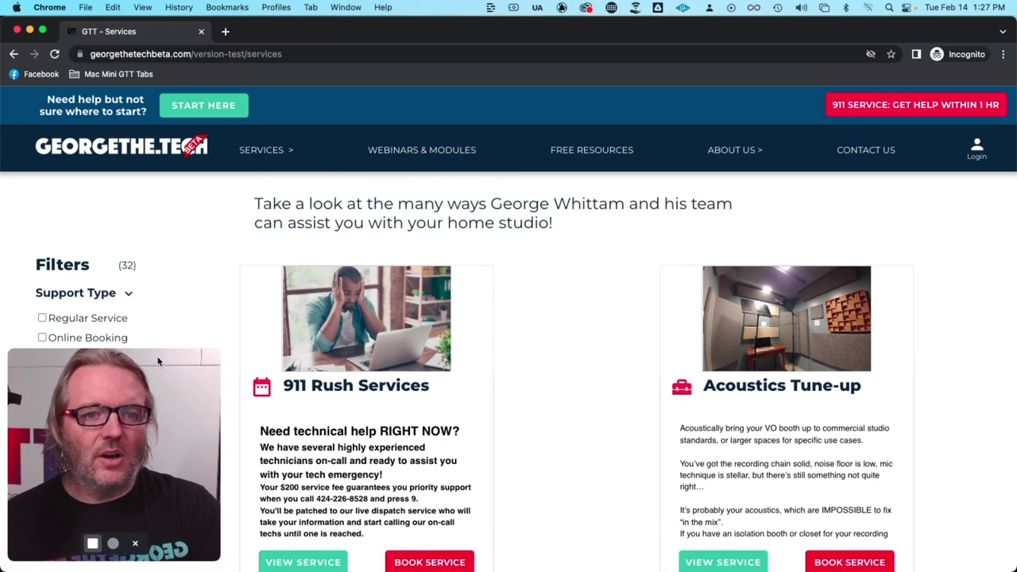
drag(219, 351, 127, 460)
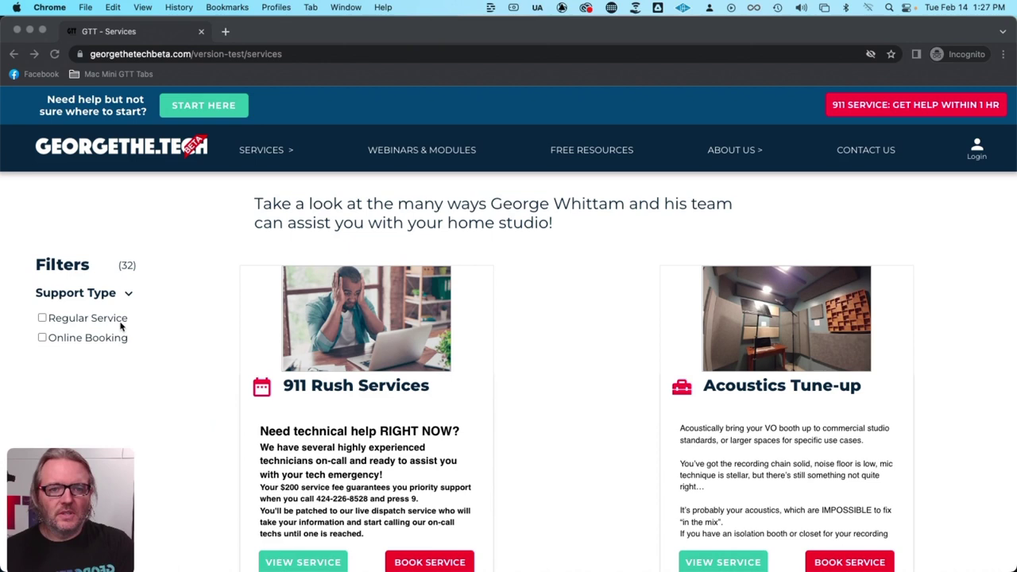
- Filter the services by the Online Booking support type and look through the filtered listings
click(42, 340)
click(42, 340)
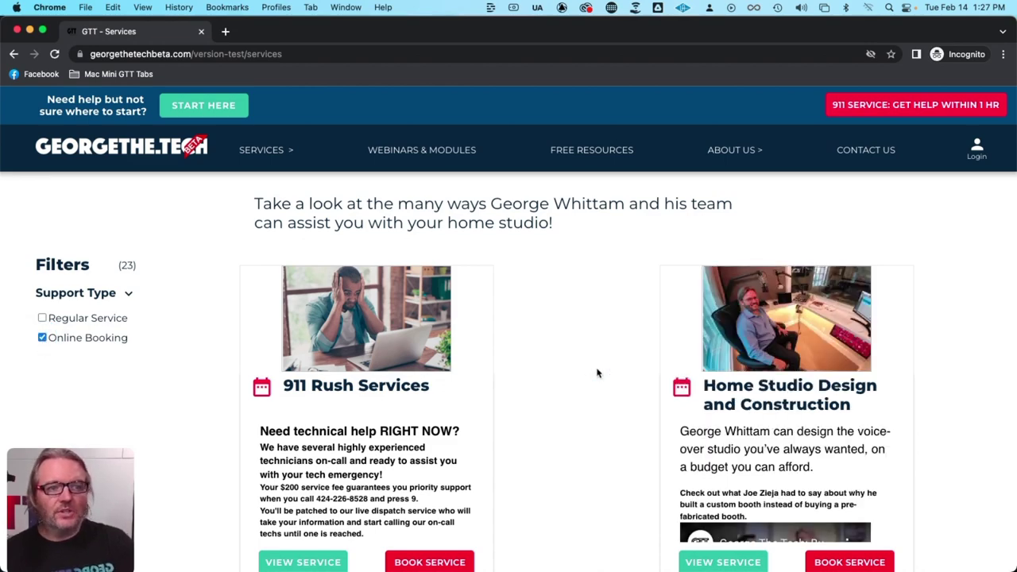
scroll(598, 373, down, 20)
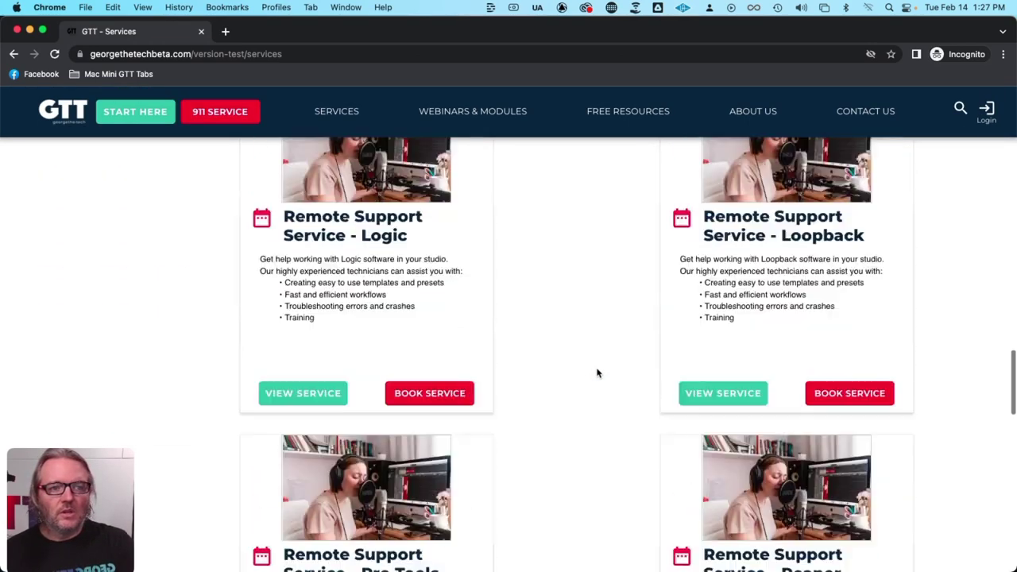
scroll(597, 374, down, 10)
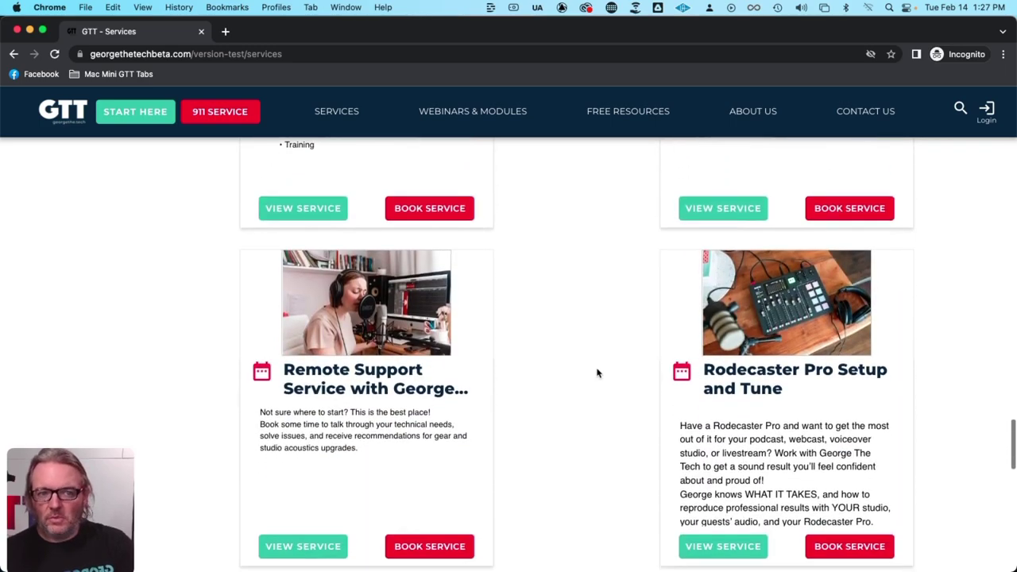
scroll(598, 374, down, 8)
scroll(597, 373, up, 8)
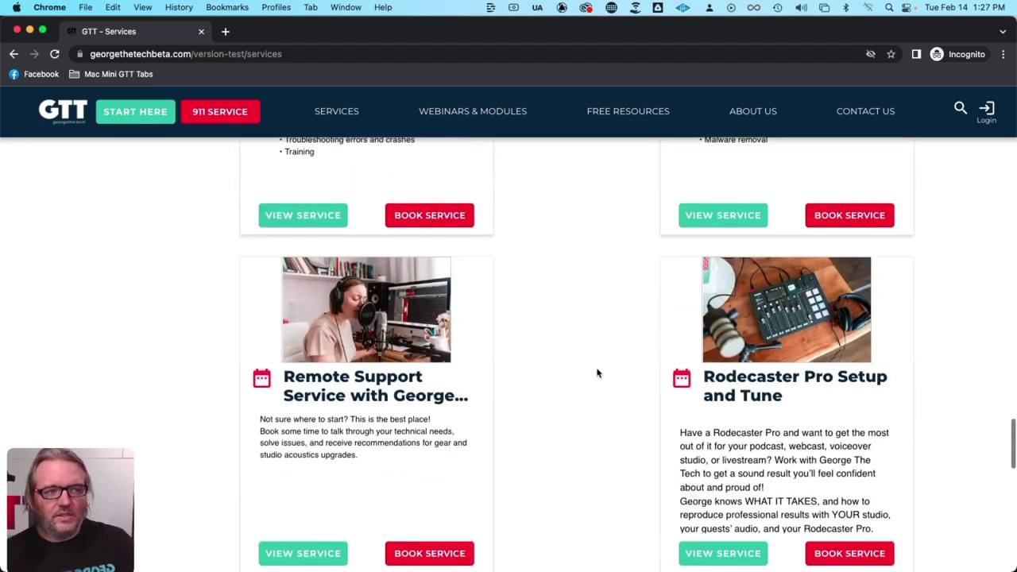
scroll(597, 374, up, 10)
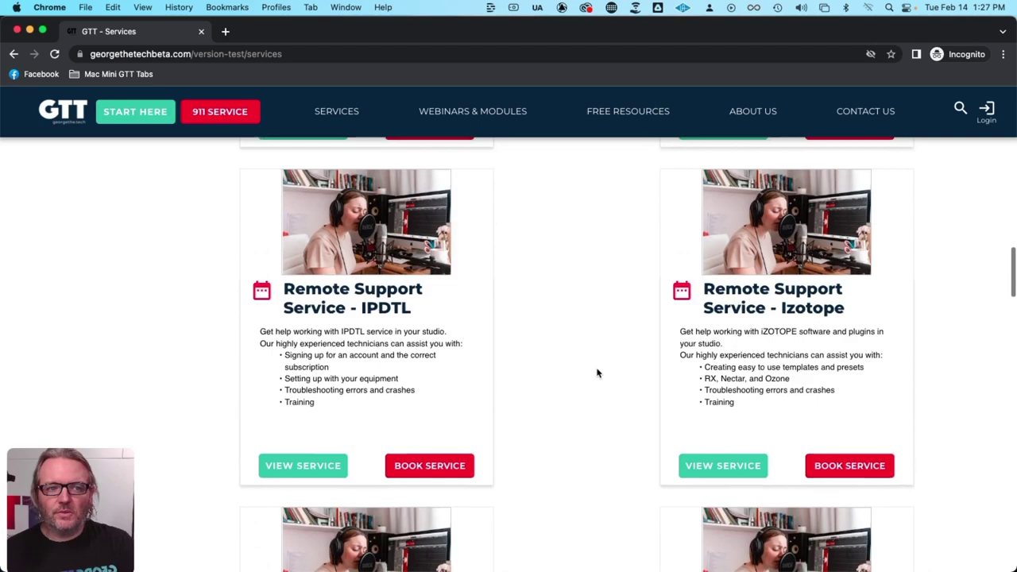
scroll(597, 374, up, 8)
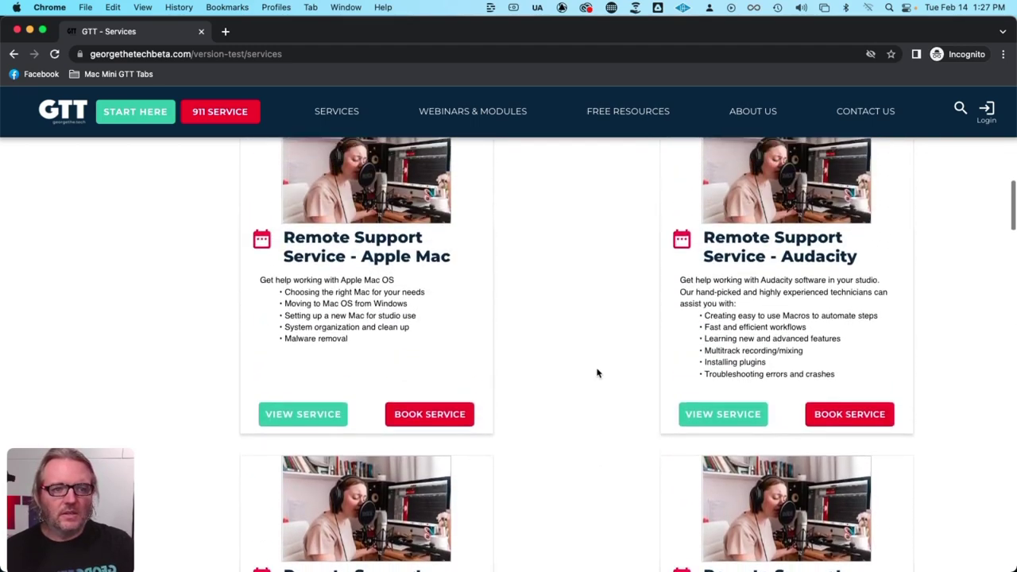
scroll(598, 374, up, 10)
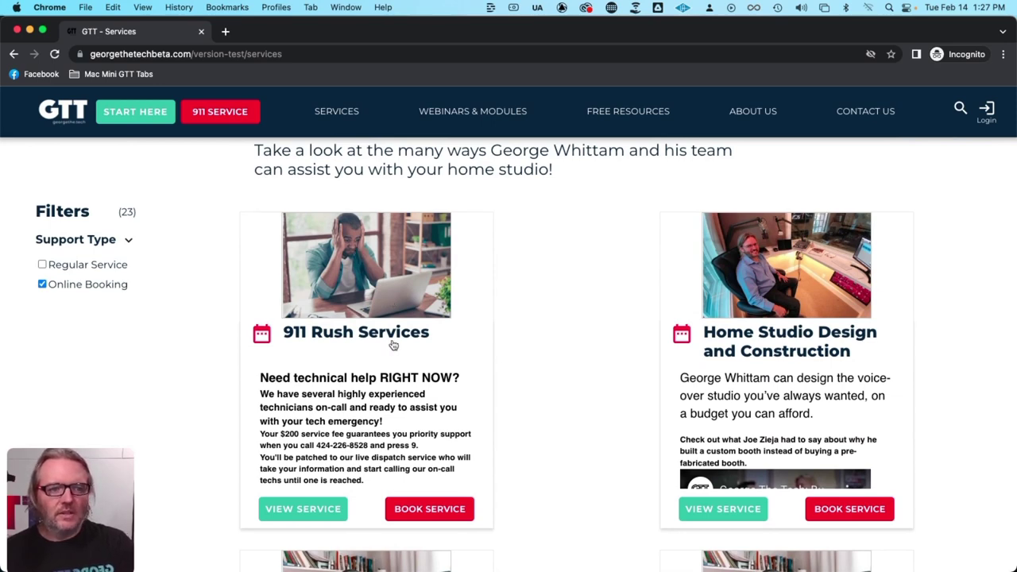
- View the 911 Rush Services page and read its service description, fees and contact forms
click(303, 508)
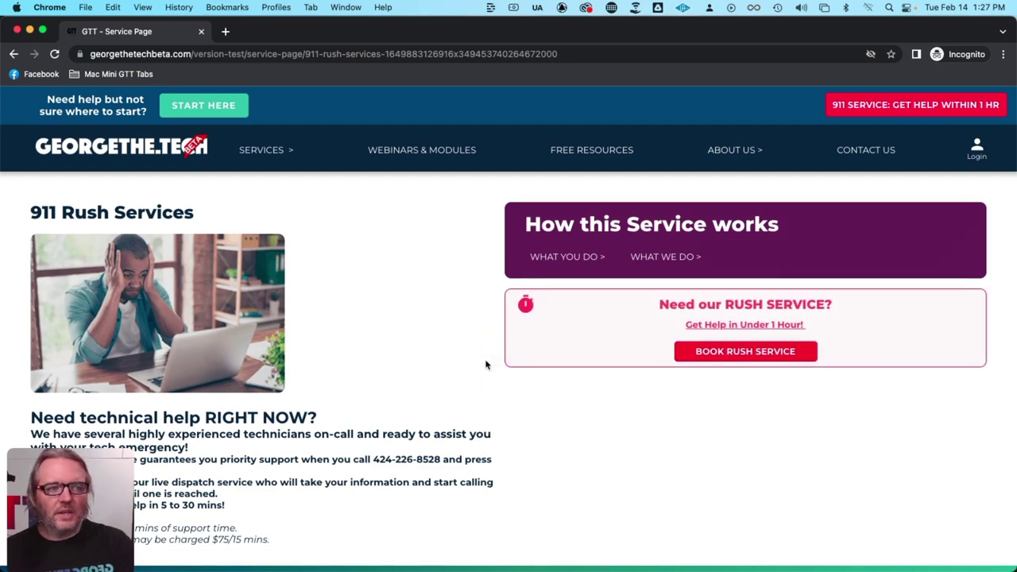
scroll(487, 365, down, 2)
scroll(487, 365, down, 3)
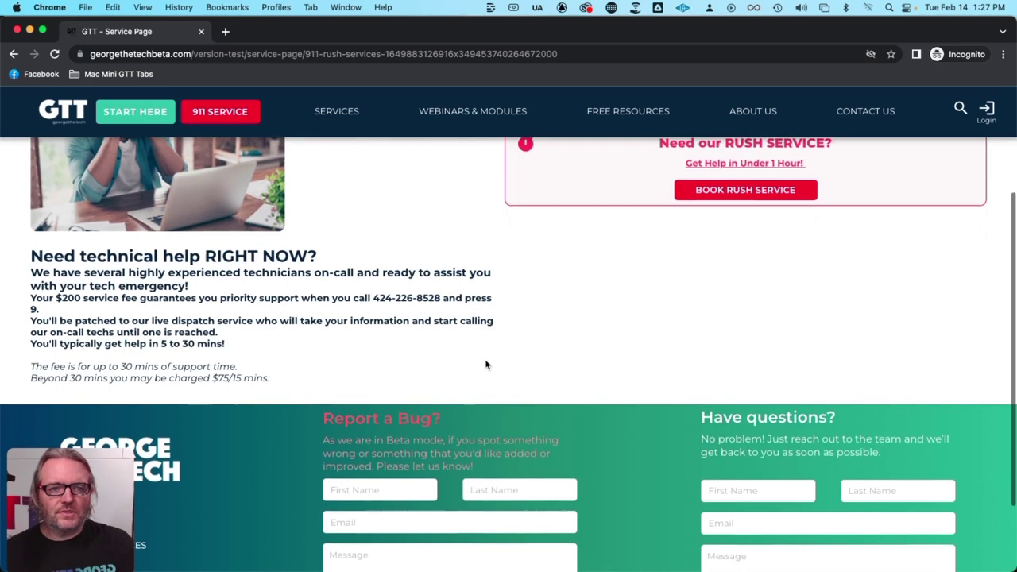
scroll(487, 365, down, 1)
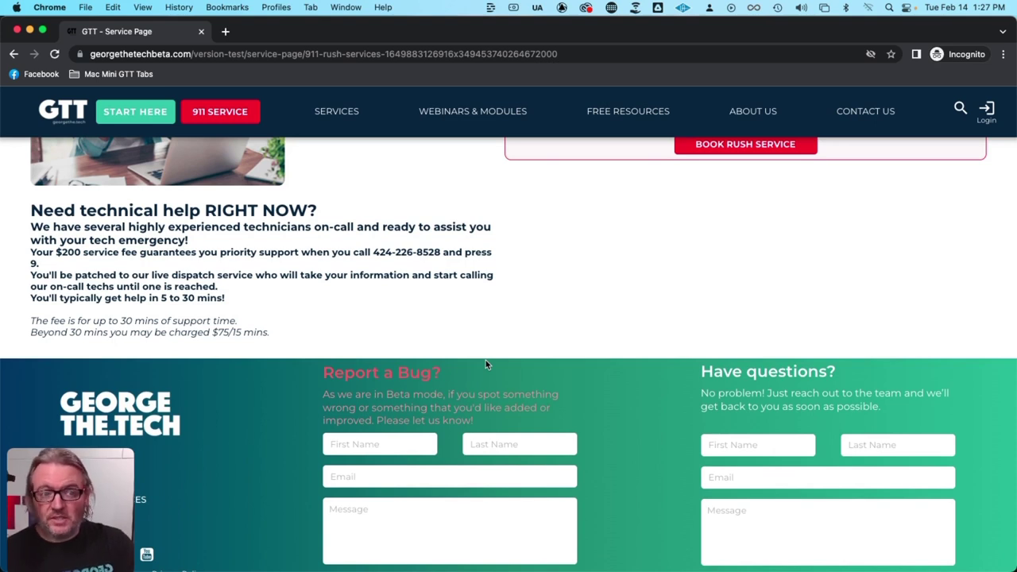
scroll(456, 397, down, 1)
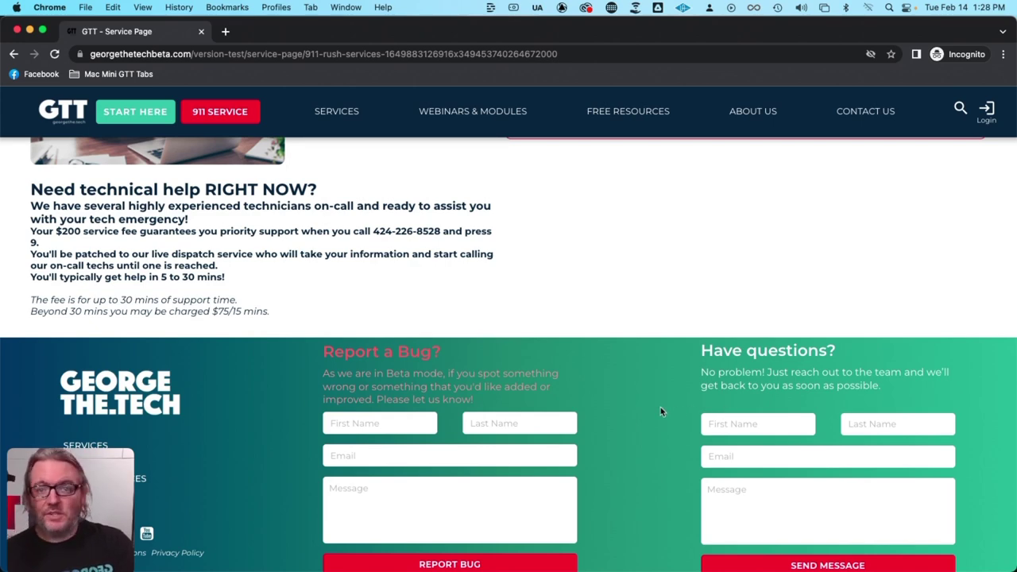
scroll(661, 411, down, 1)
scroll(660, 412, up, 5)
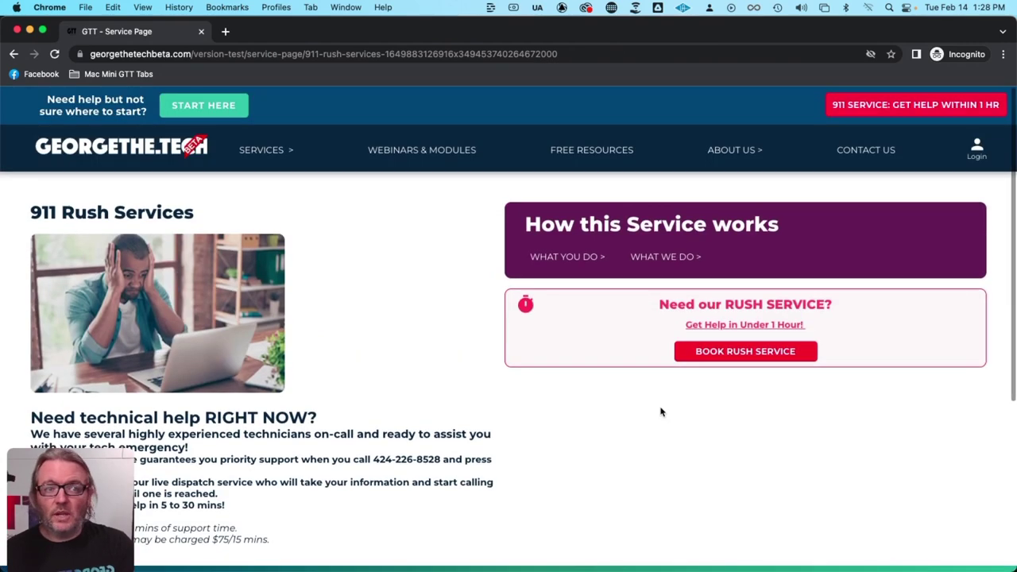
- Open the Webinars & Modules page and look through the streaming webinars with their descriptions, prices and durations
click(426, 156)
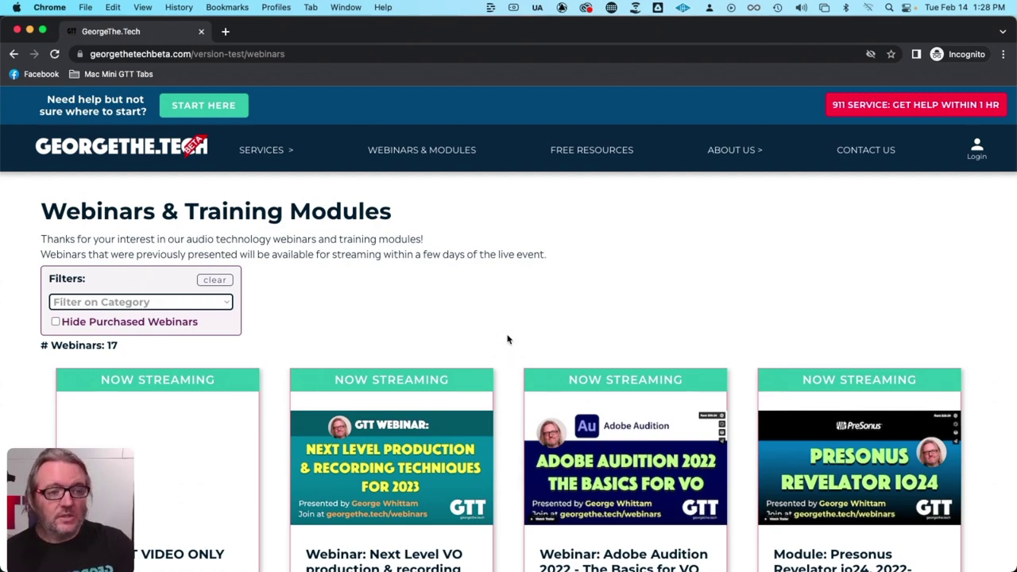
scroll(507, 340, down, 5)
scroll(508, 343, down, 7)
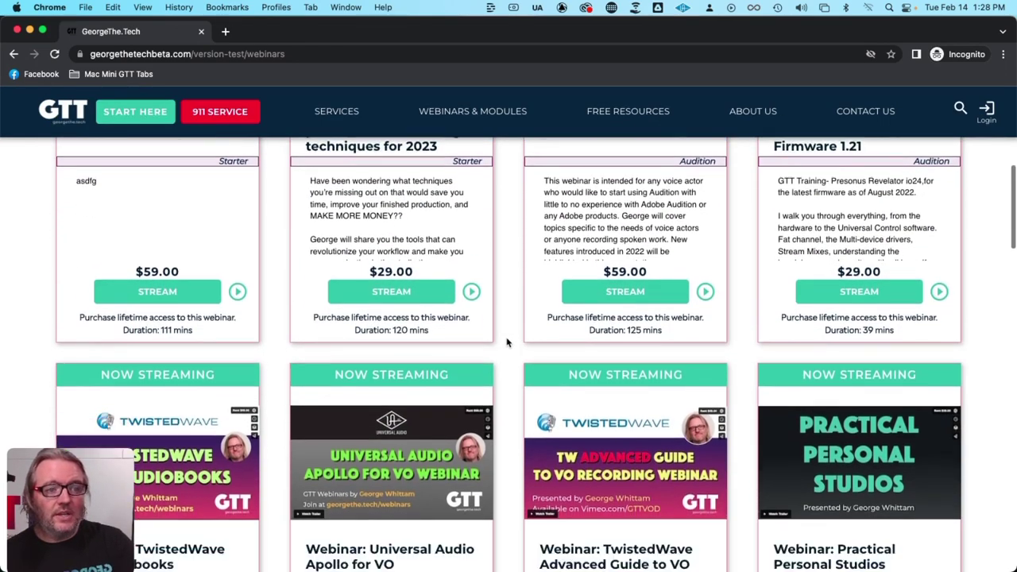
scroll(508, 342, down, 8)
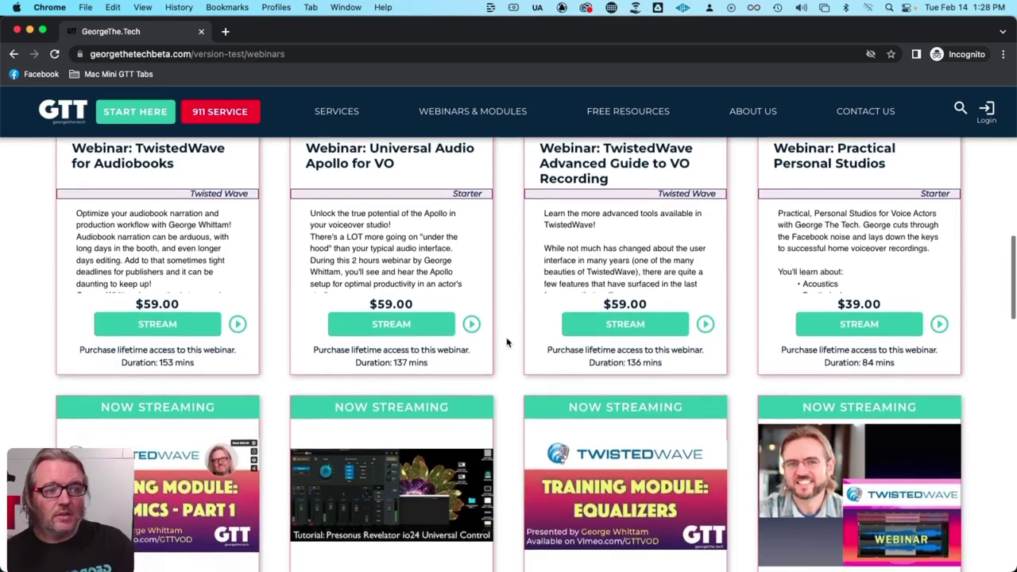
scroll(507, 342, up, 20)
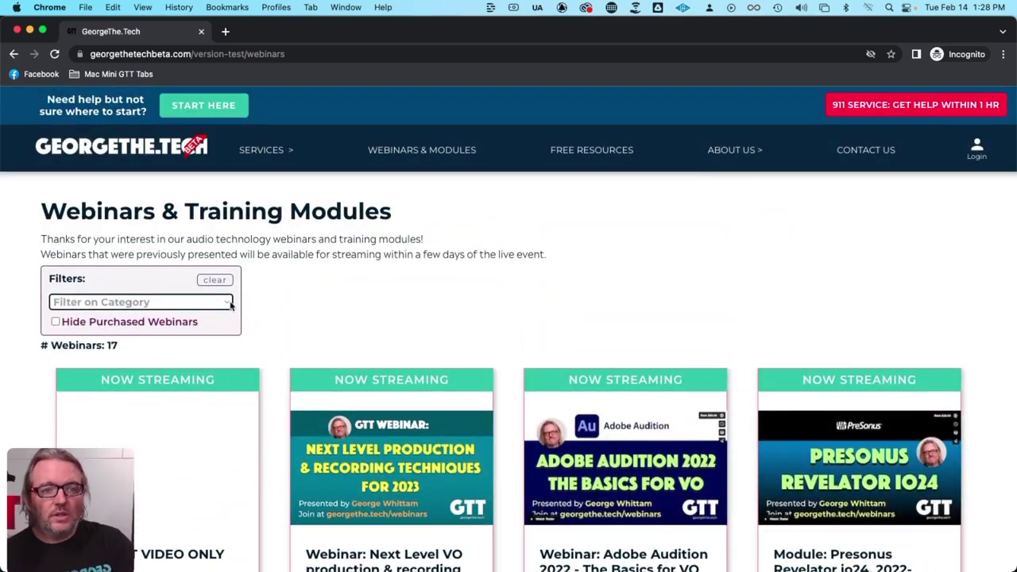
- Check the webinar category filter without choosing a category, and browse the TwistedWave and Presonus training modules
click(229, 303)
click(188, 309)
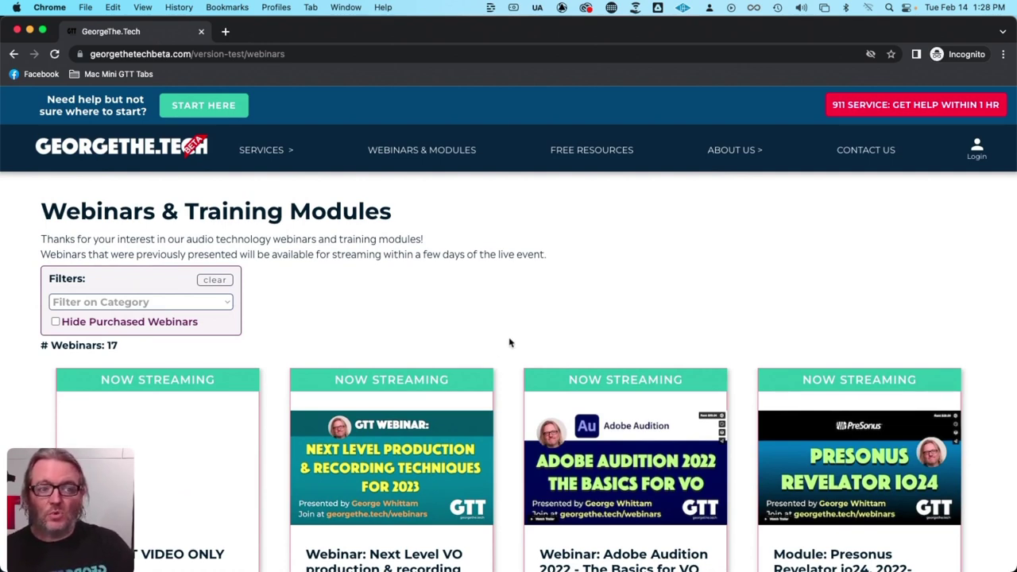
click(510, 362)
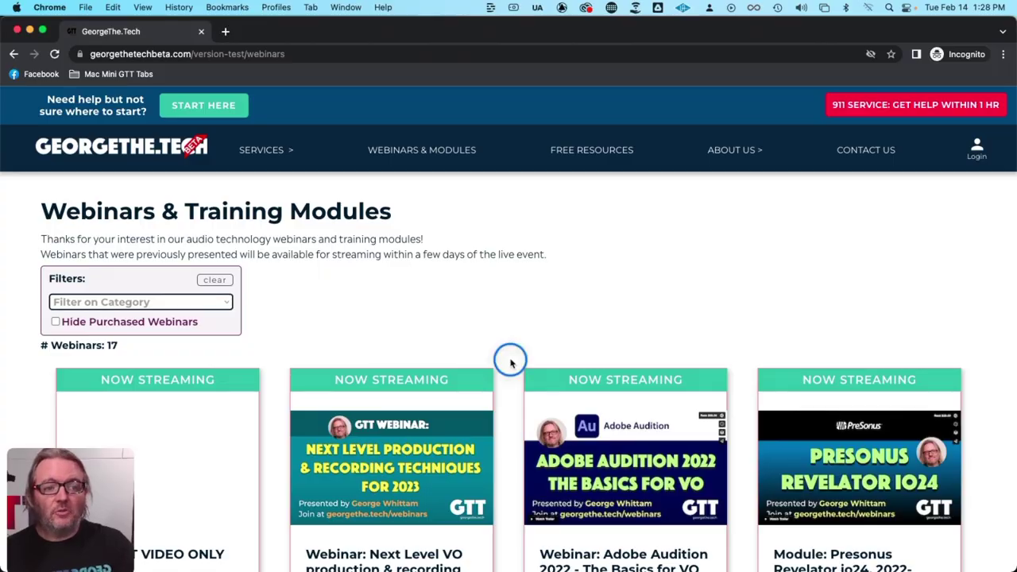
scroll(510, 362, down, 15)
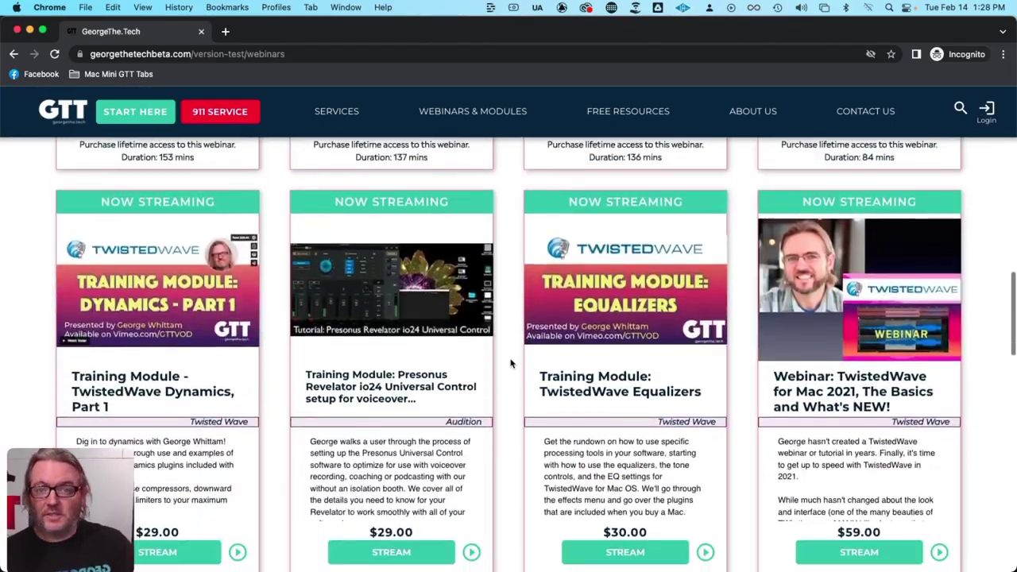
scroll(510, 363, up, 15)
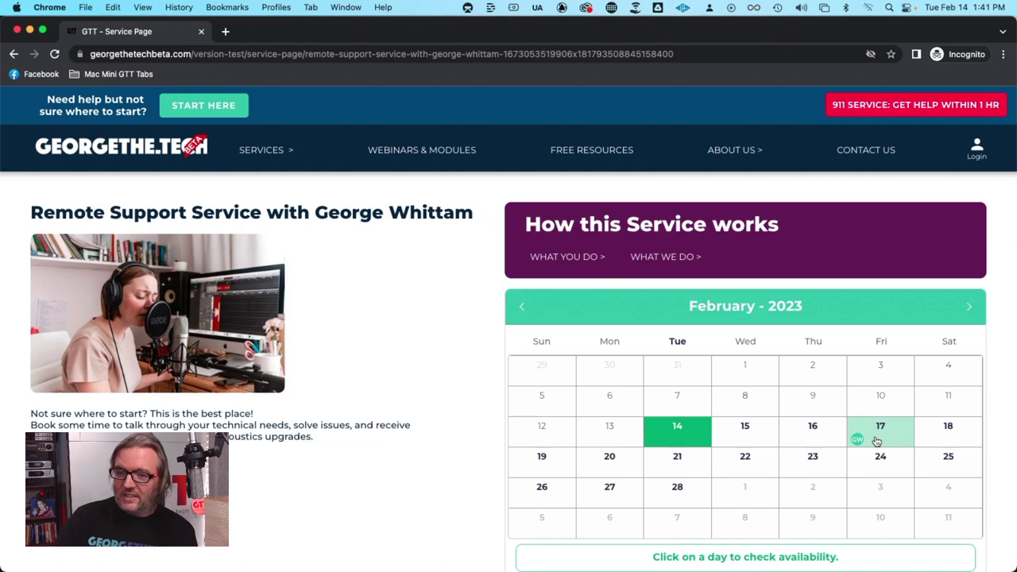
- Check technician availability for Friday, February 17, 2023 on the Remote Support Service page and start booking the service
click(877, 442)
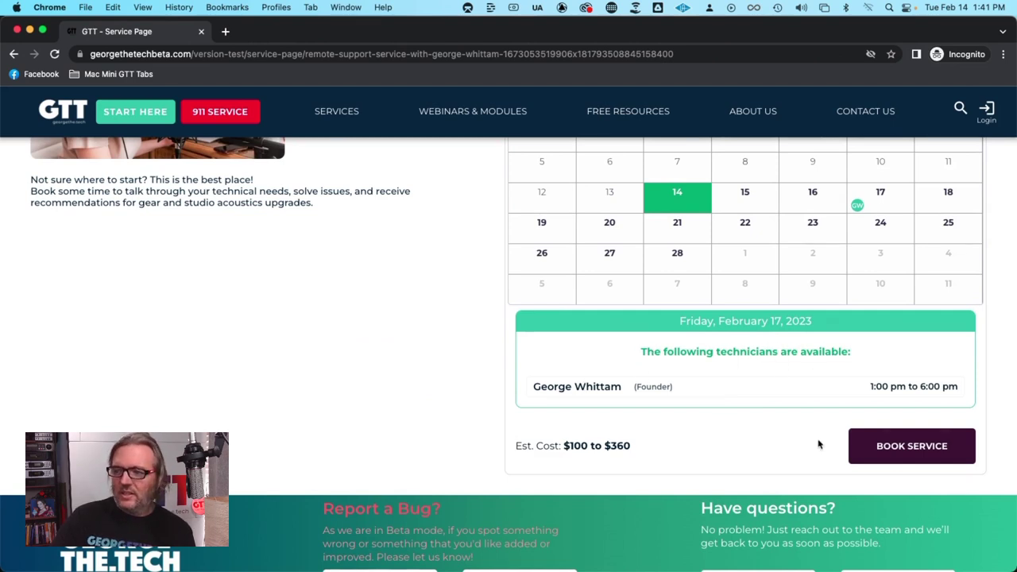
click(907, 455)
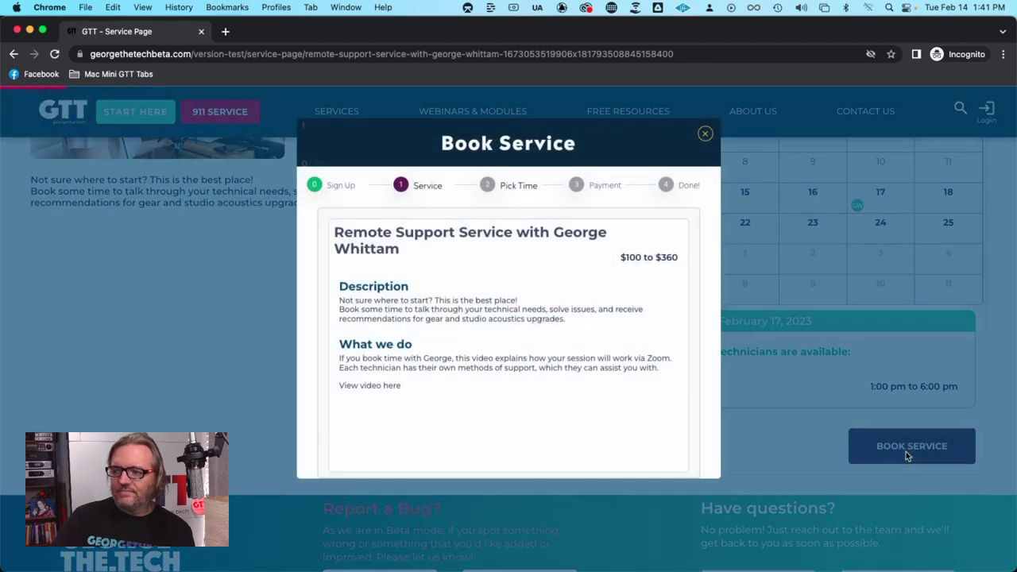
scroll(508, 349, up, 2)
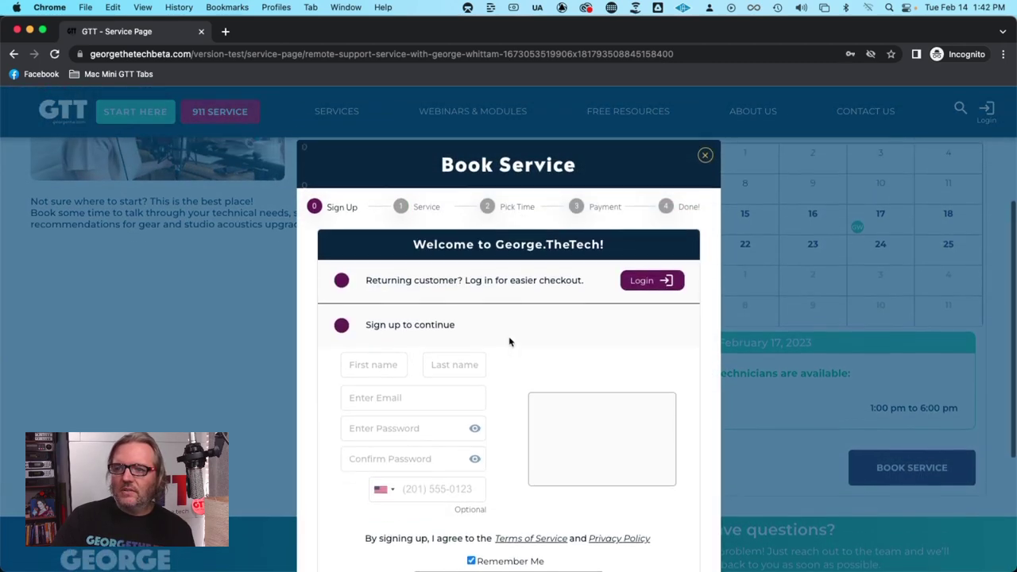
- Sign up as a new customer with first and last name, e-mail, matching account passwords and phone number, and continue the booking
scroll(513, 364, down, 3)
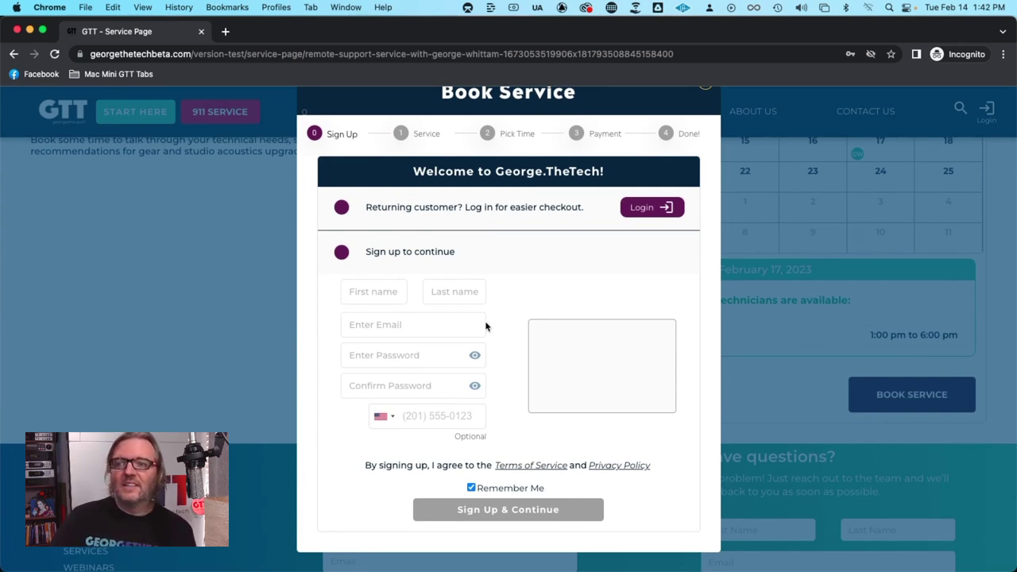
click(372, 291)
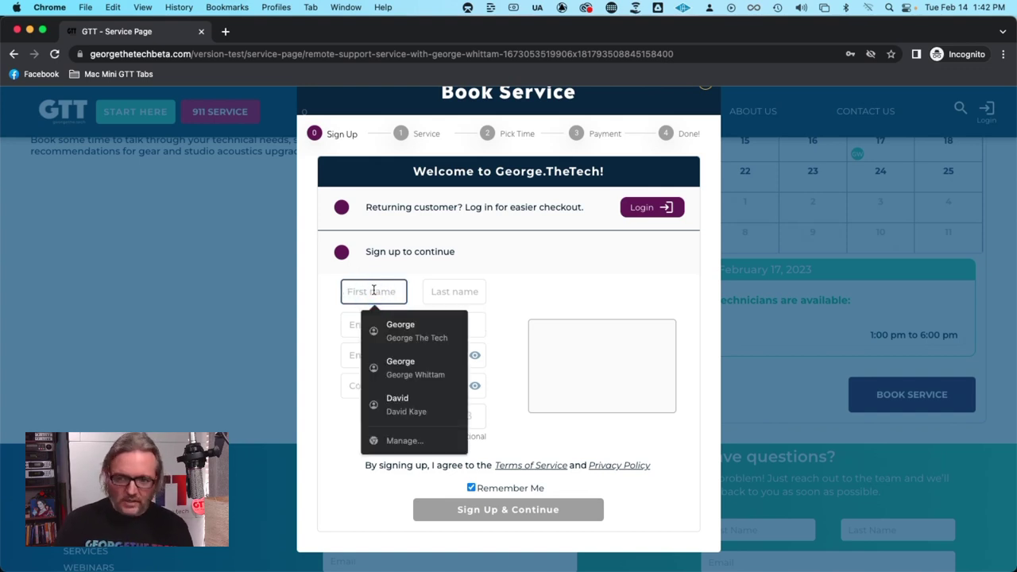
key(ctrl+shift+f)
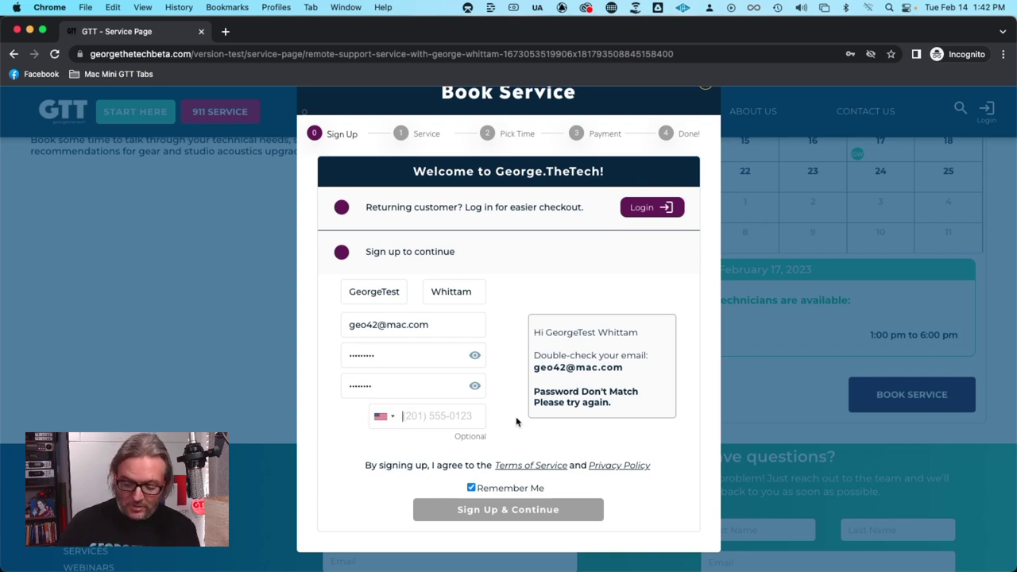
scroll(516, 422, down, 1)
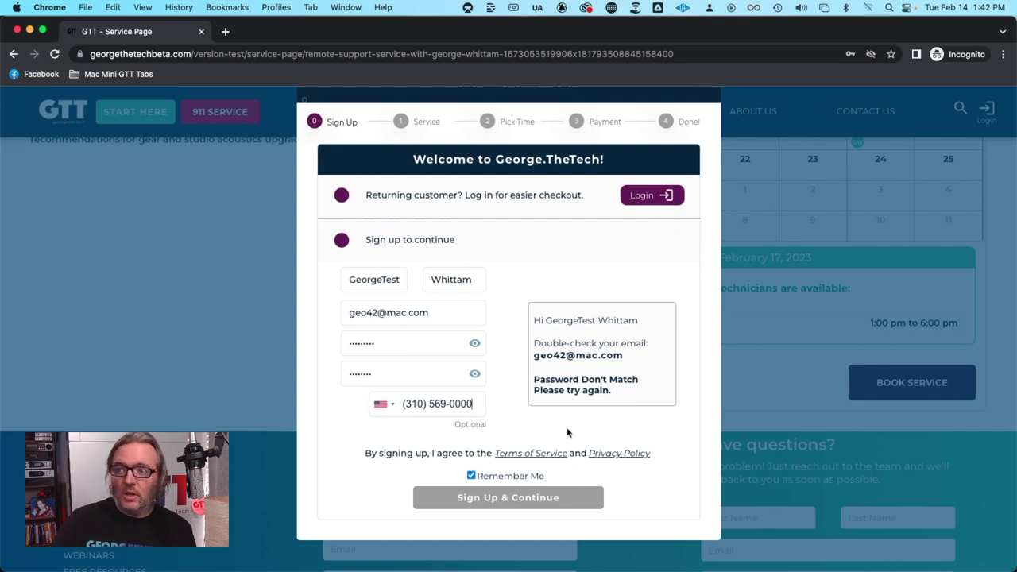
click(510, 498)
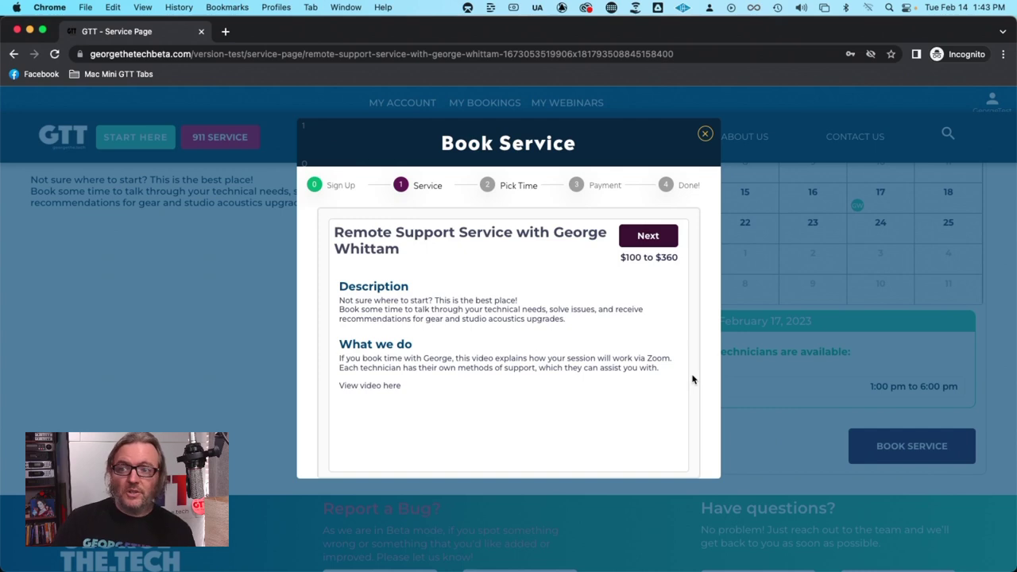
- Continue to the time selection, try the 15 Minute Session level, then choose the $360/hr remote service and its technician
click(650, 236)
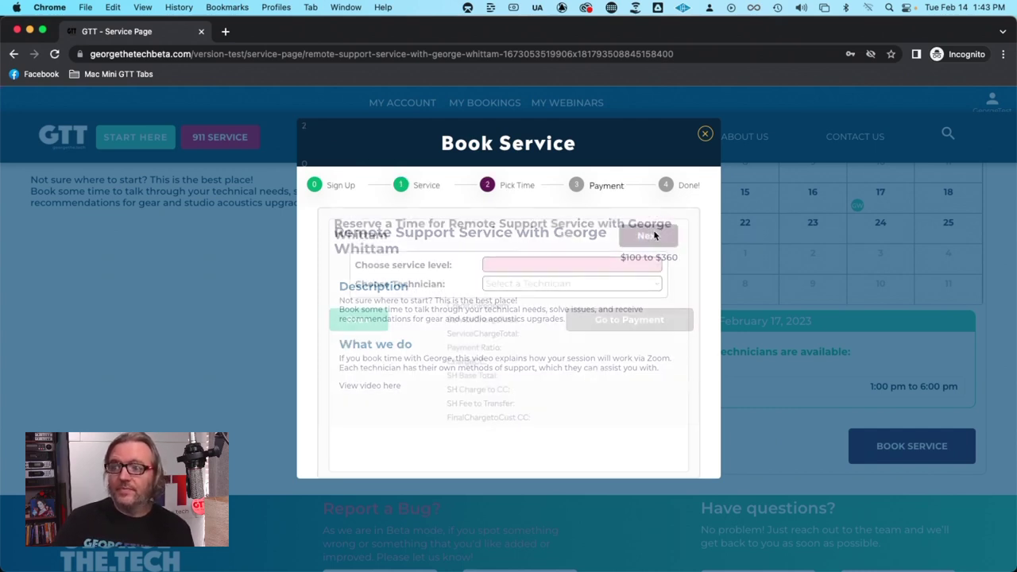
click(576, 264)
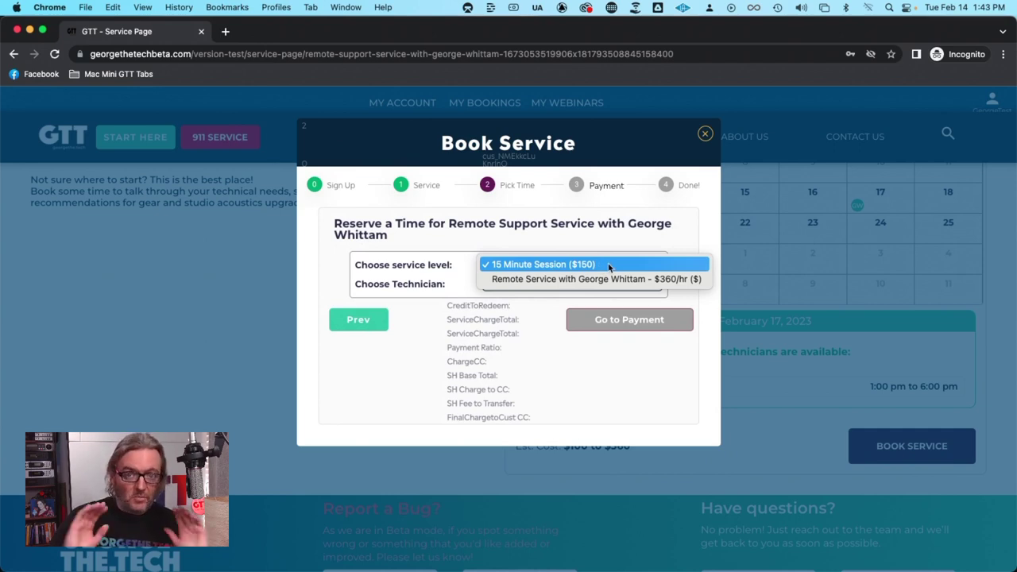
click(609, 266)
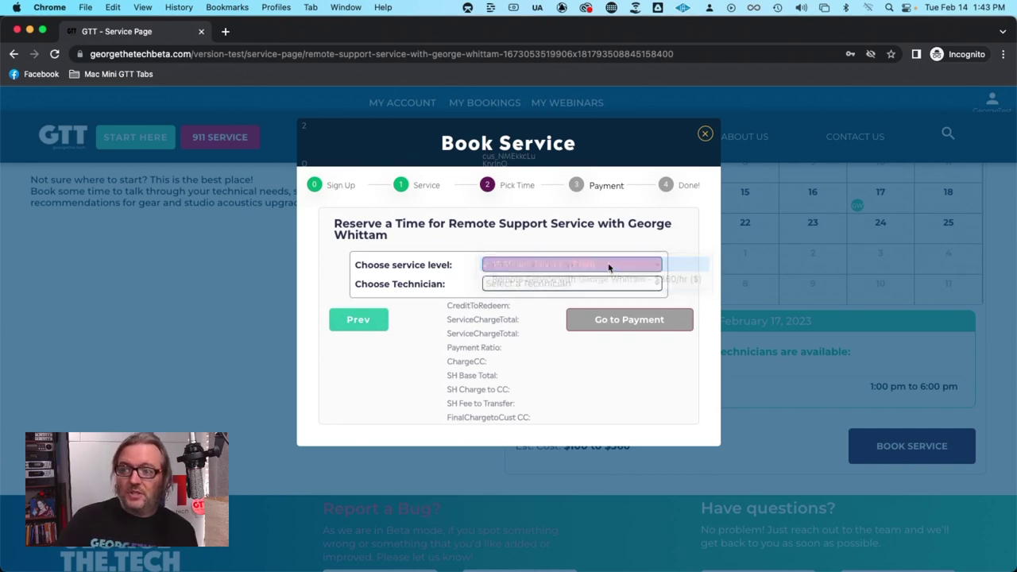
click(609, 265)
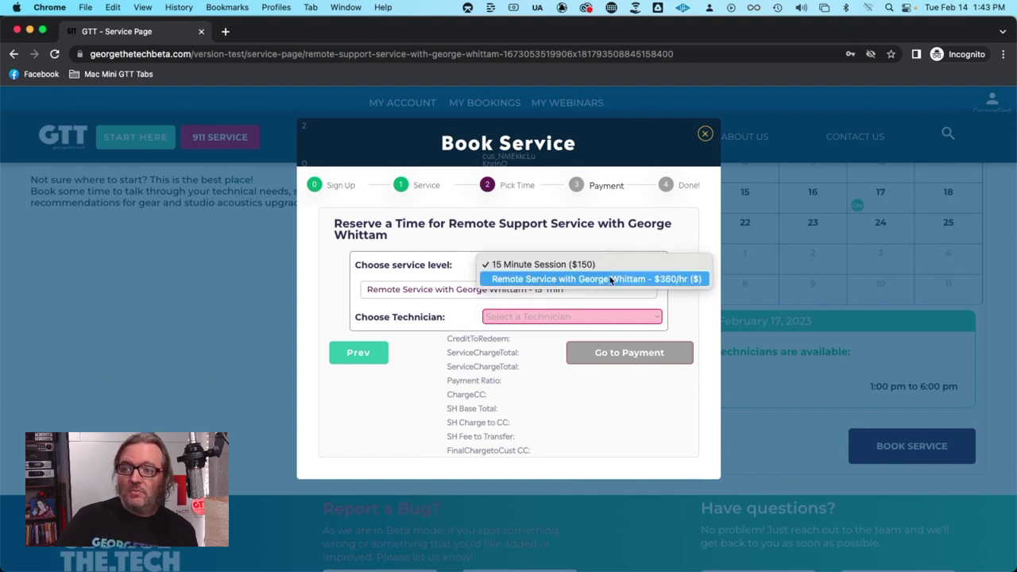
click(609, 279)
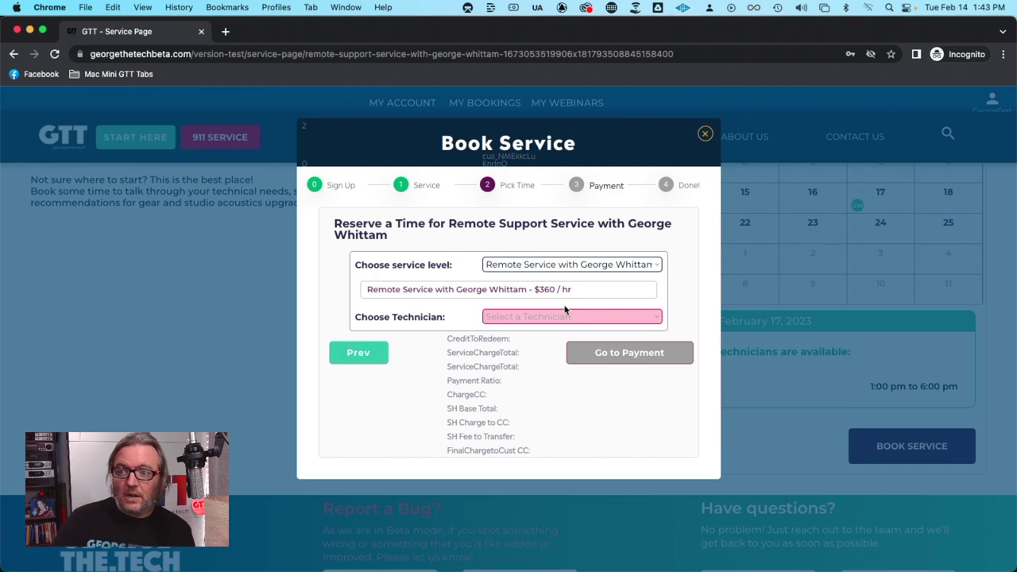
click(533, 316)
click(532, 317)
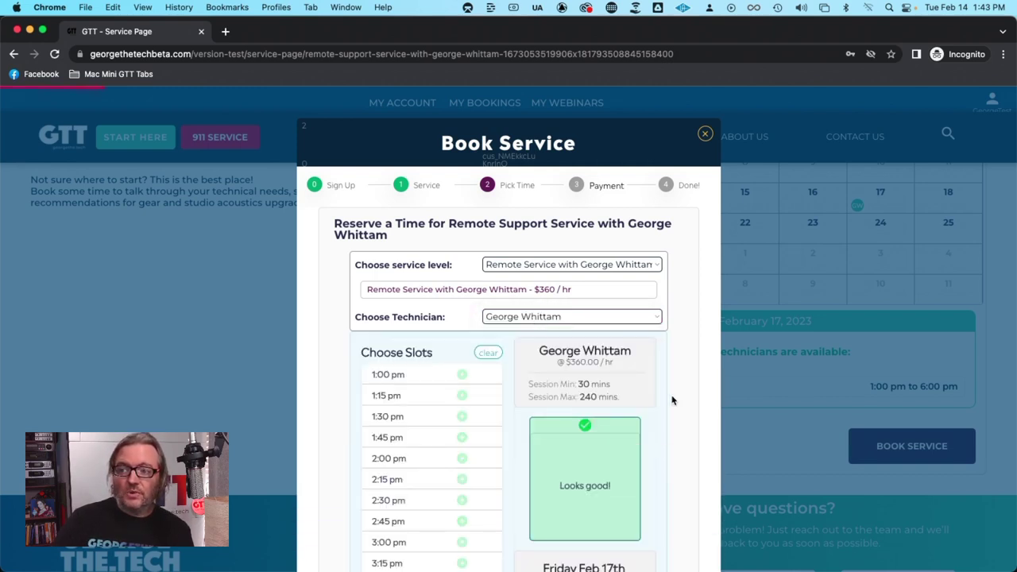
- Select the 1:00 pm slot as the session start and 1:15 pm as its end
scroll(671, 400, down, 1)
scroll(671, 399, down, 3)
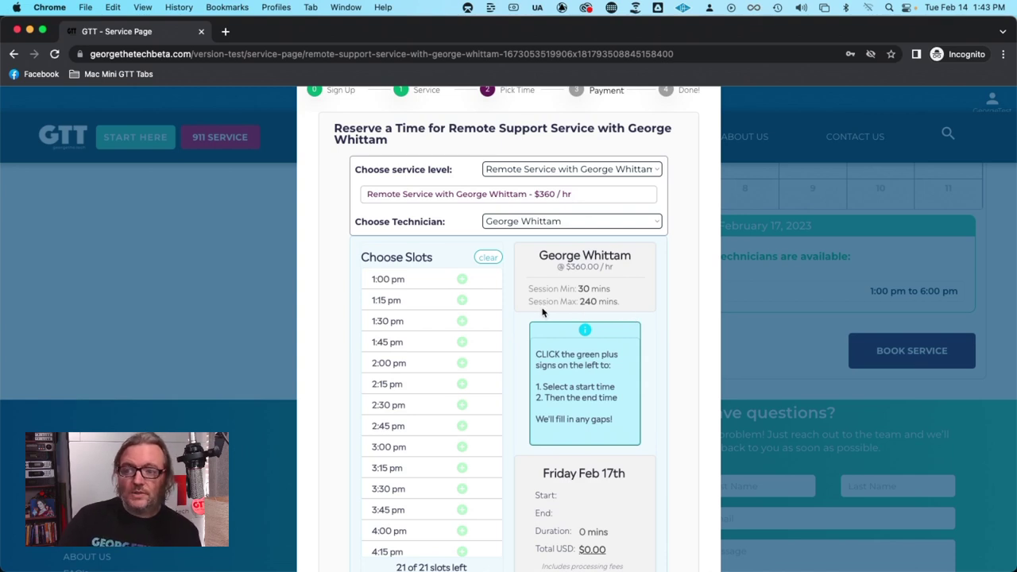
click(463, 283)
scroll(464, 282, down, 4)
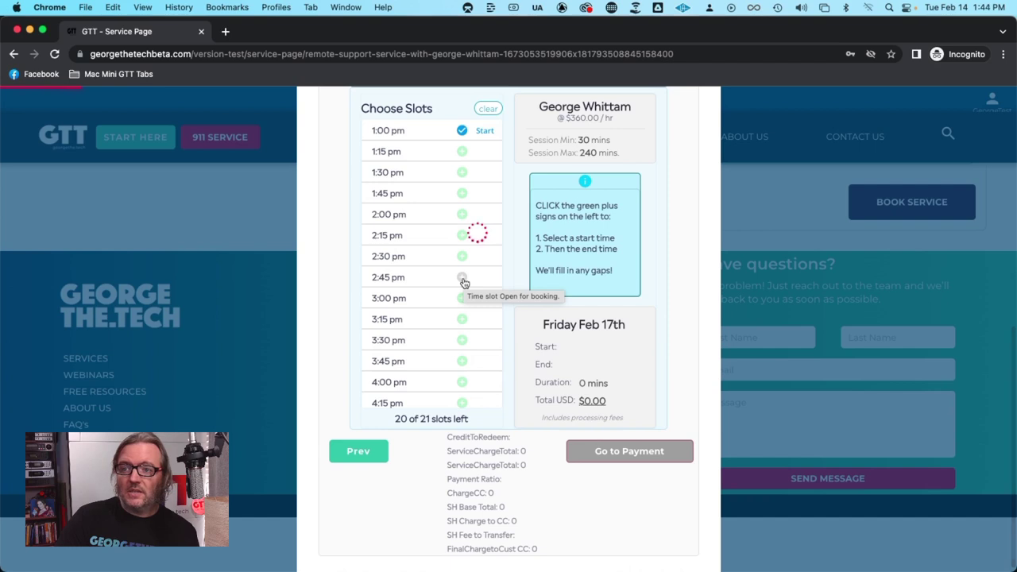
click(462, 171)
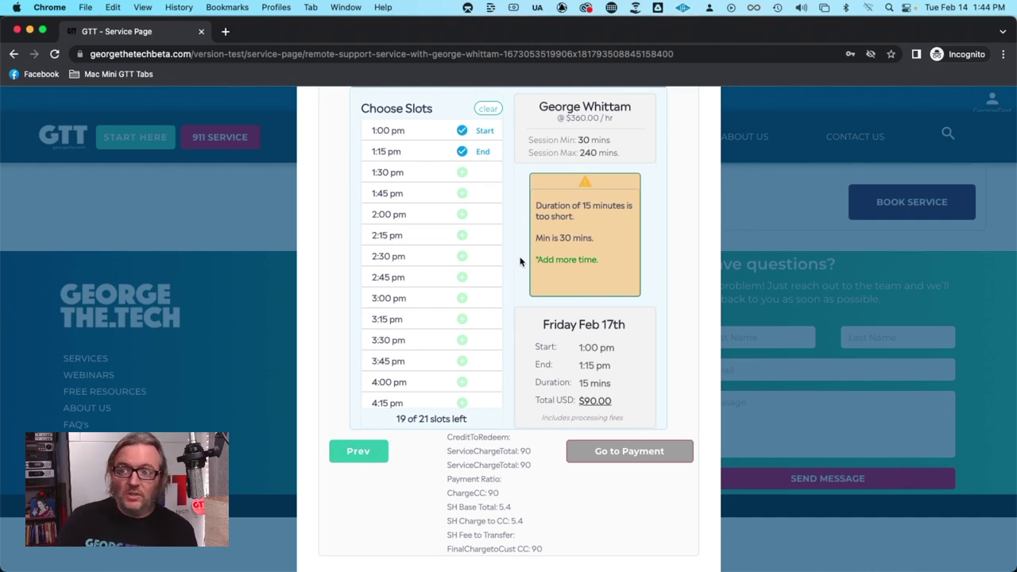
- Extend the session's end time to 1:30 pm and then to 2:30 pm
scroll(517, 258, up, 4)
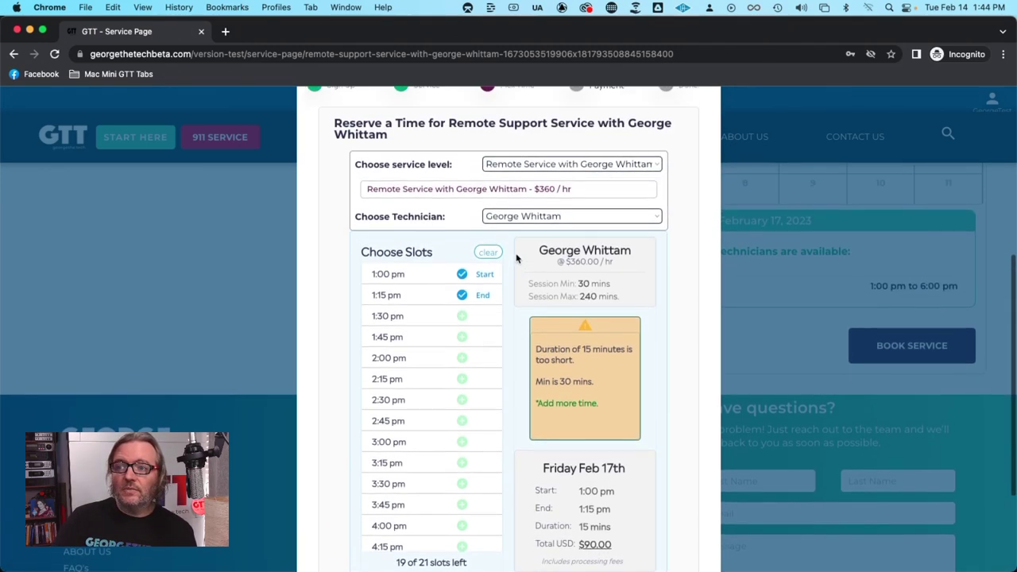
scroll(569, 166, up, 2)
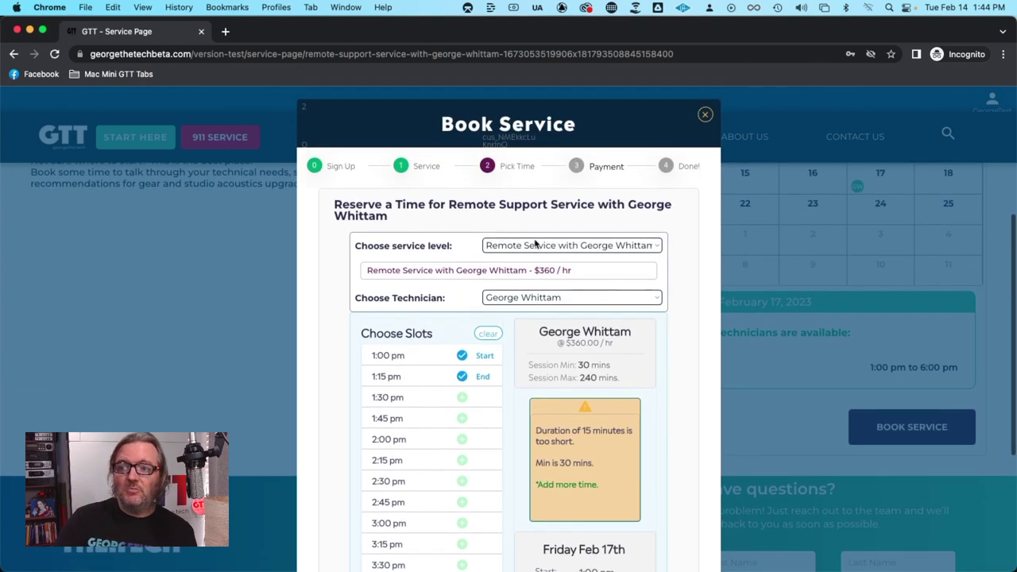
scroll(510, 377, down, 1)
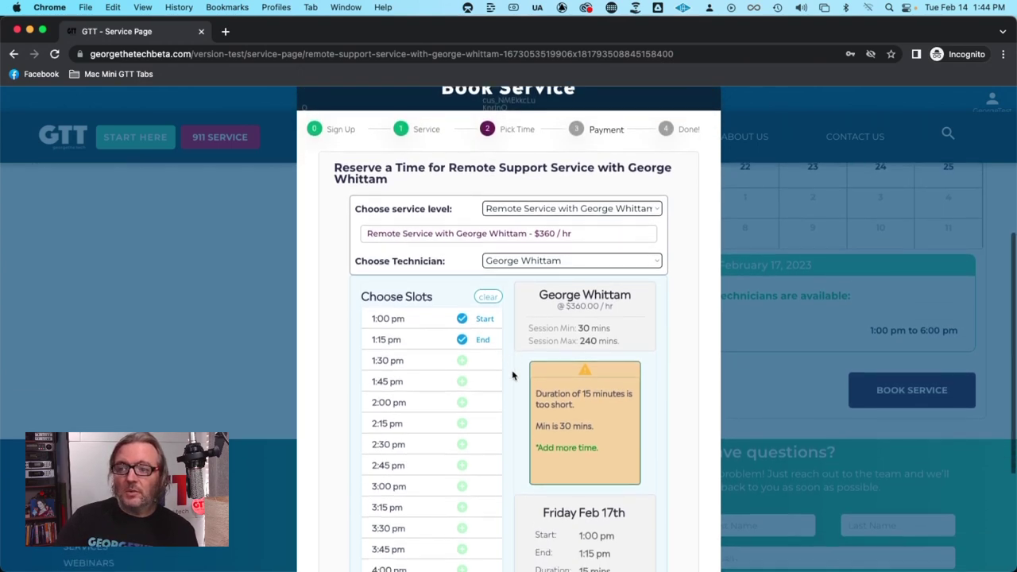
click(460, 368)
scroll(460, 366, down, 5)
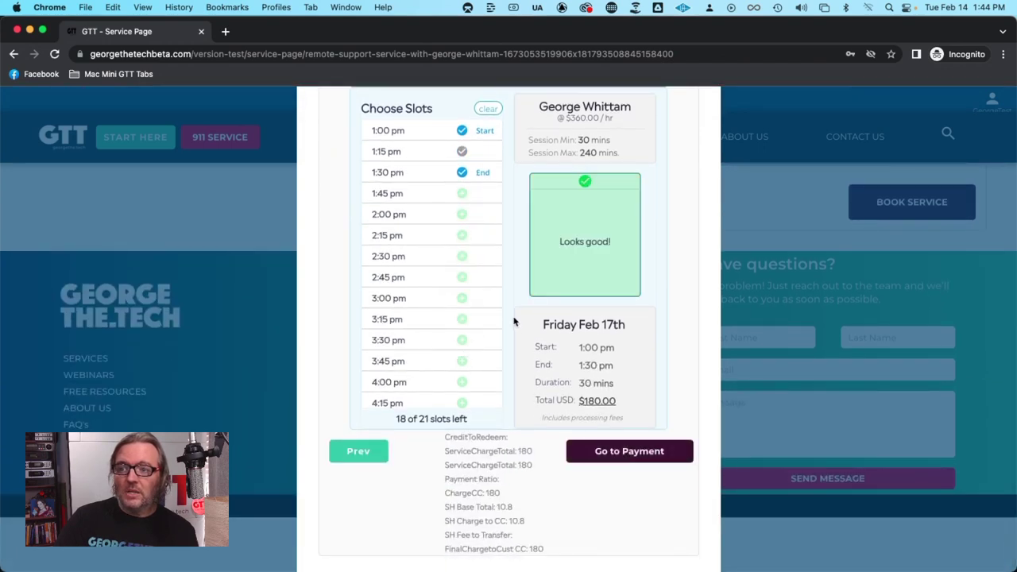
click(462, 257)
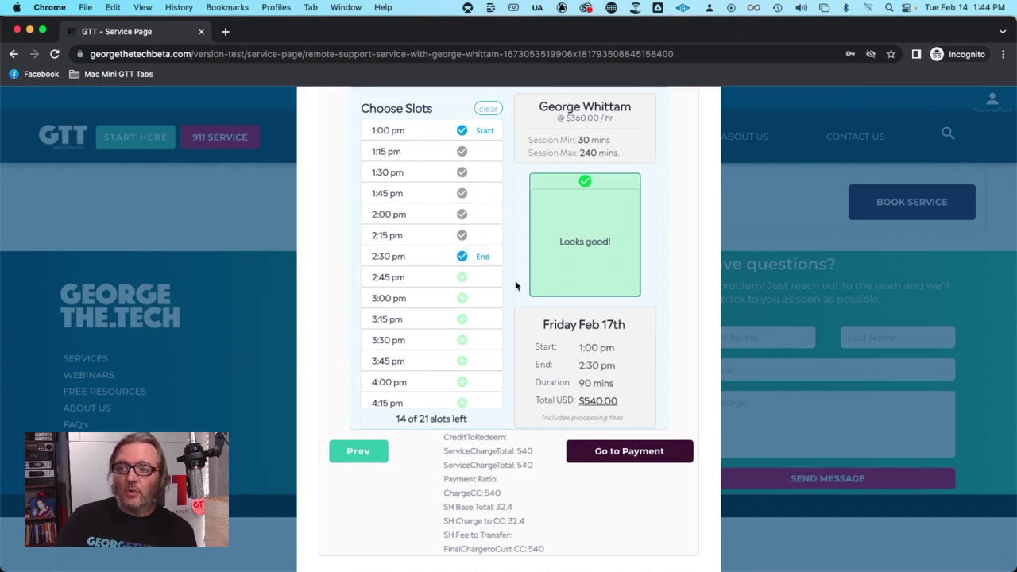
- Review the Friday Feb 17th session from 1:00 pm to 2:30 pm and proceed to its payment
scroll(515, 286, up, 3)
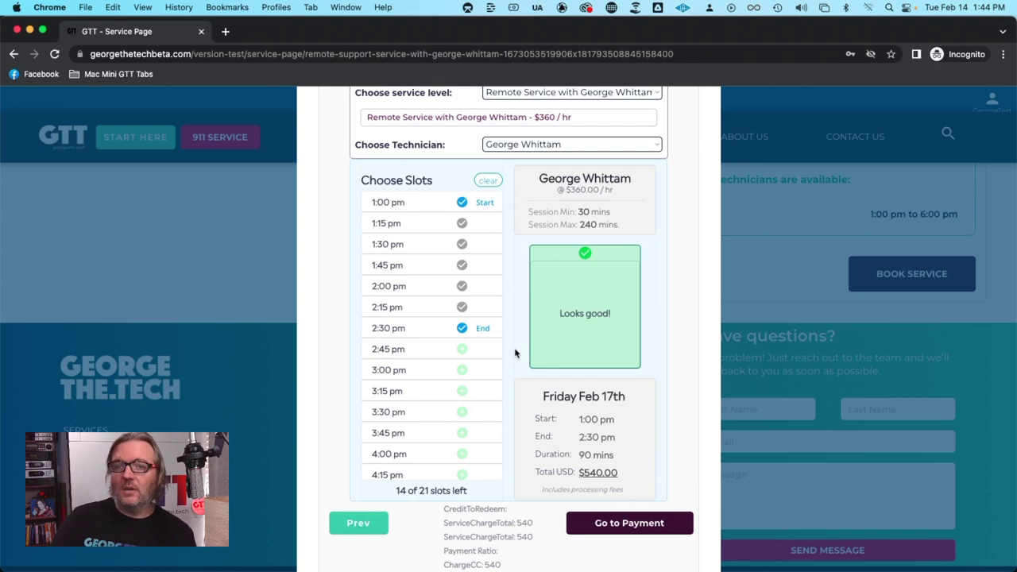
scroll(515, 352, up, 1)
scroll(509, 340, down, 2)
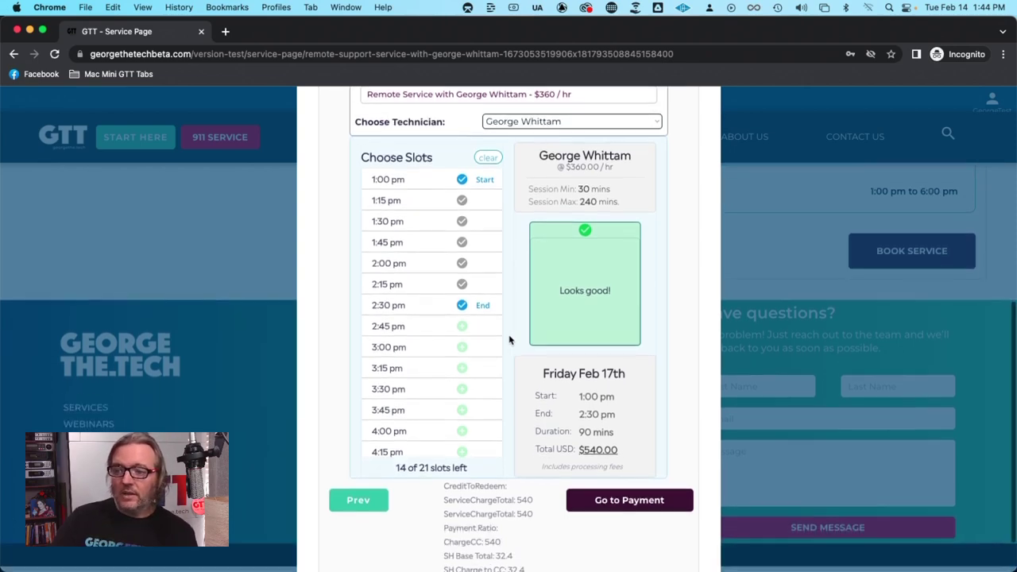
scroll(510, 340, down, 1)
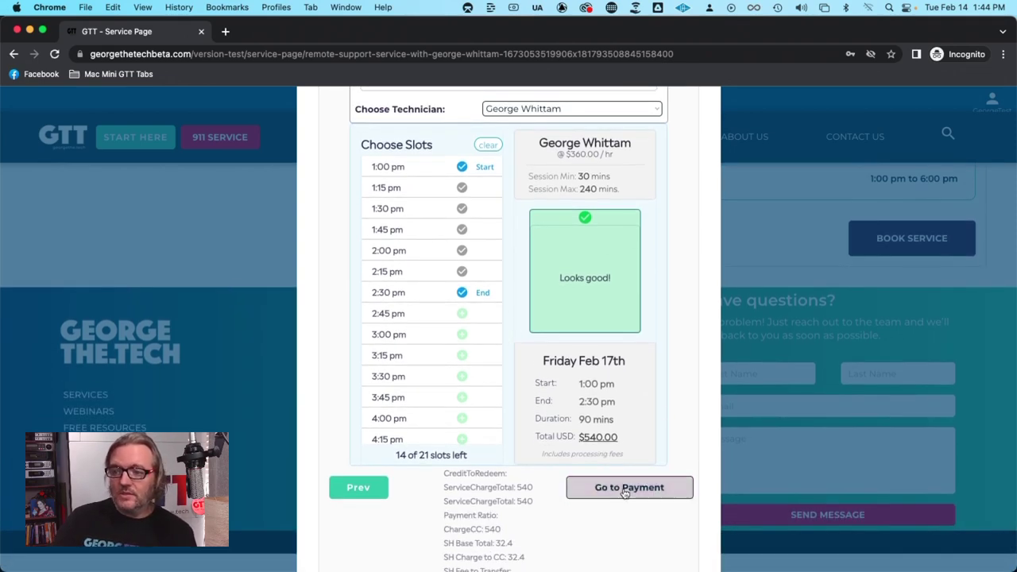
scroll(604, 533, down, 1)
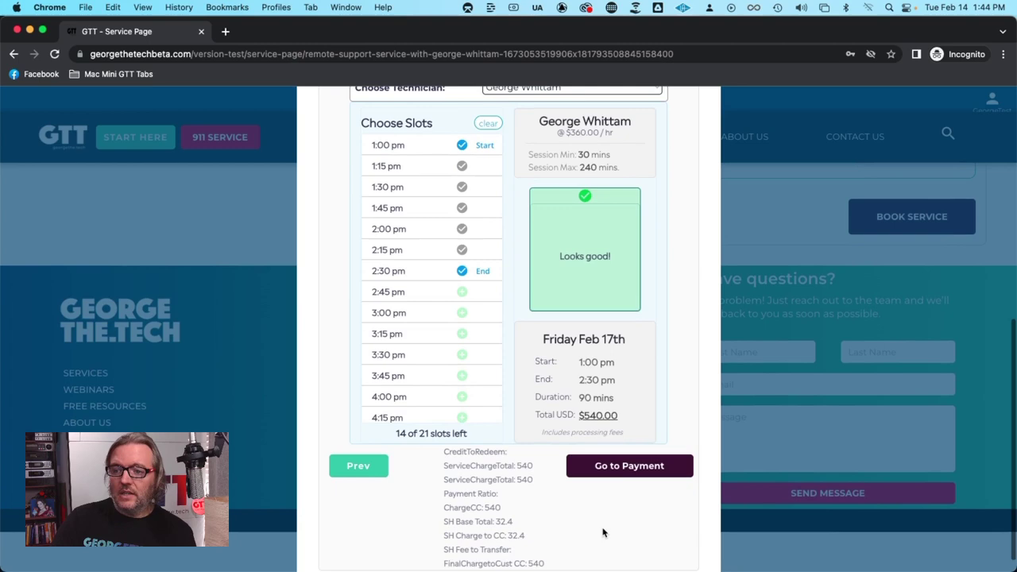
click(630, 473)
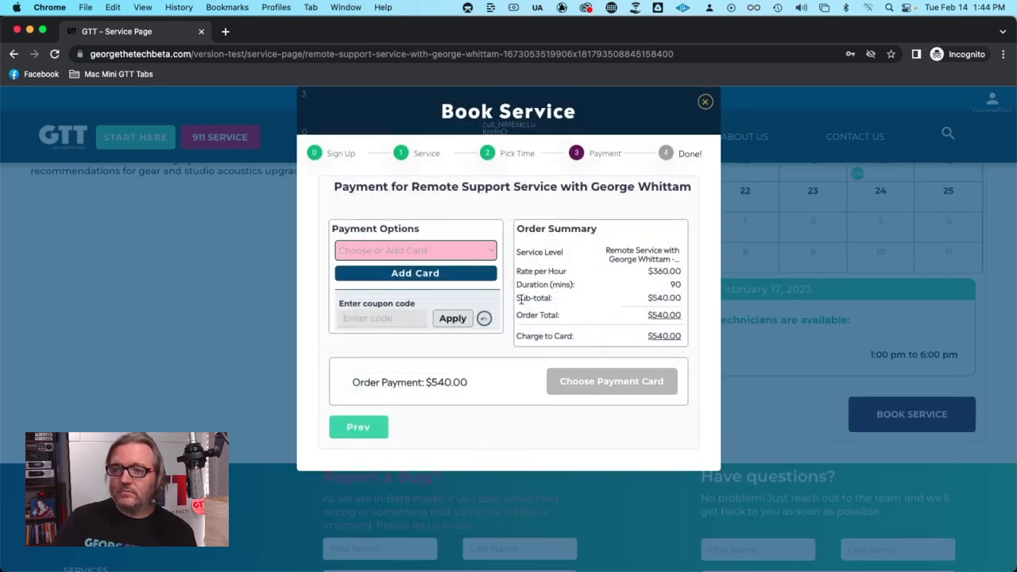
- Choose the saved VISA card as the payment option for the remote support session
click(491, 251)
click(491, 252)
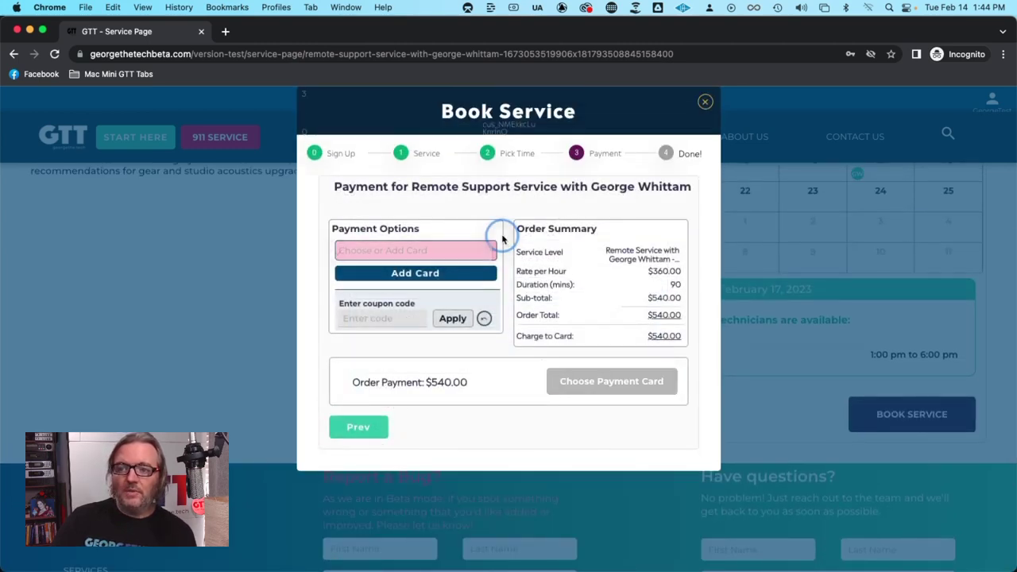
click(428, 251)
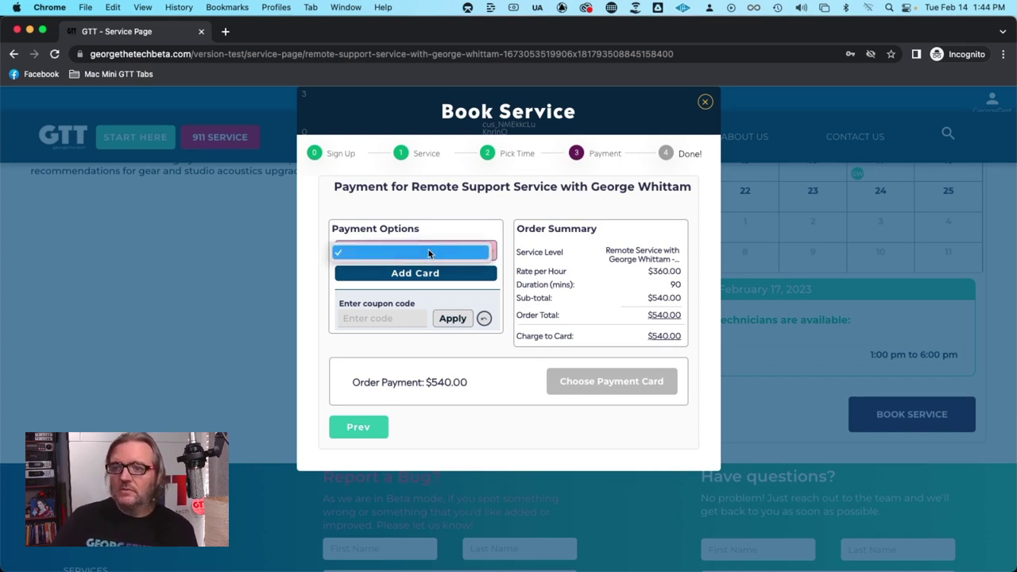
click(428, 250)
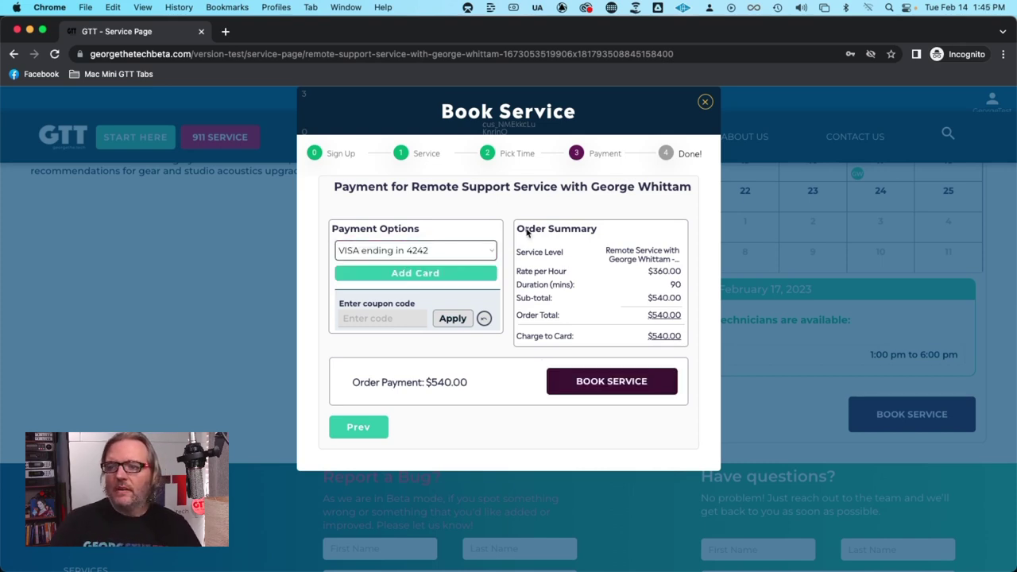
- Leave the coupon code empty and book the remote support service with the chosen card
click(504, 300)
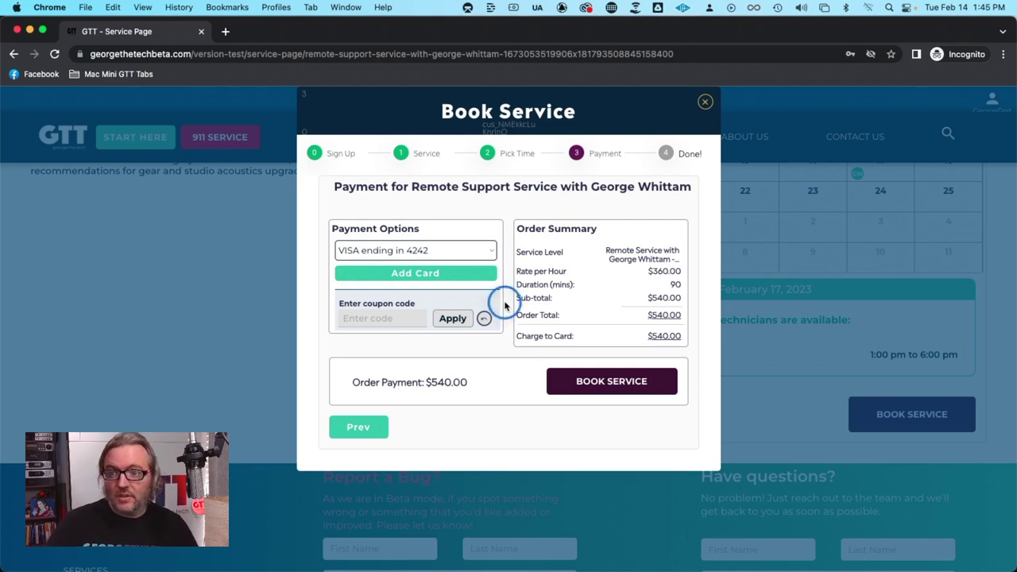
scroll(505, 305, down, 1)
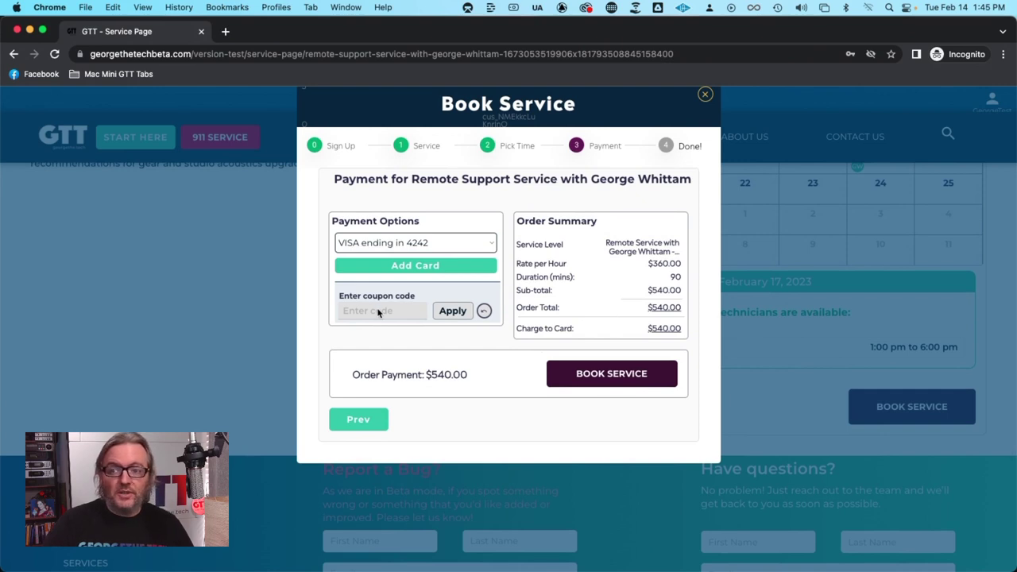
click(378, 312)
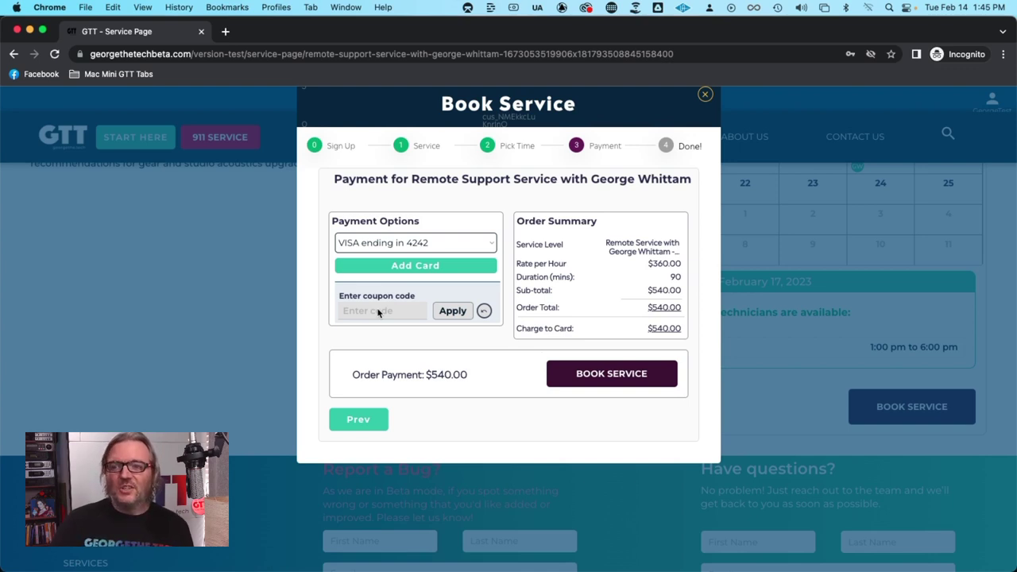
click(379, 312)
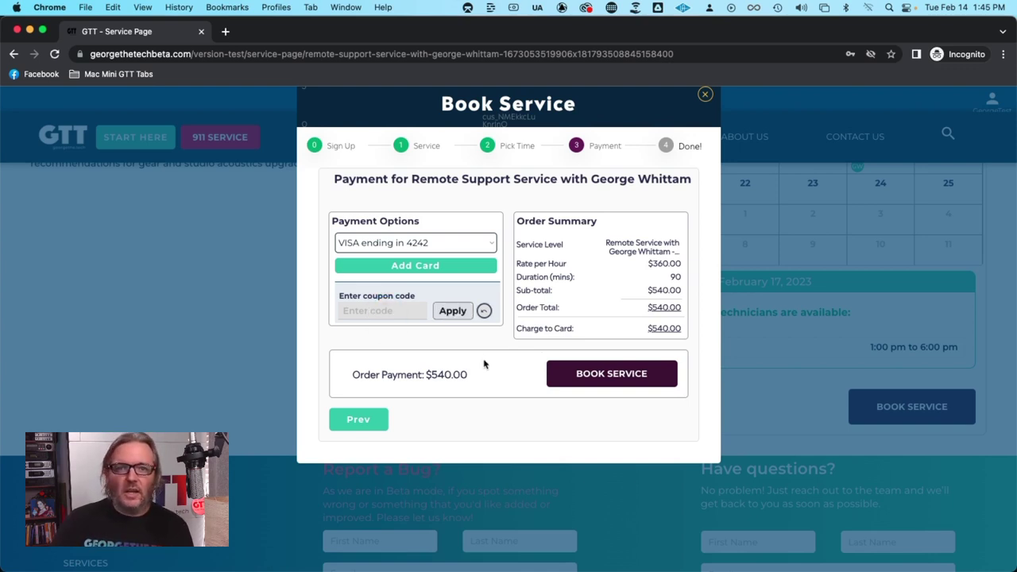
scroll(508, 313, down, 1)
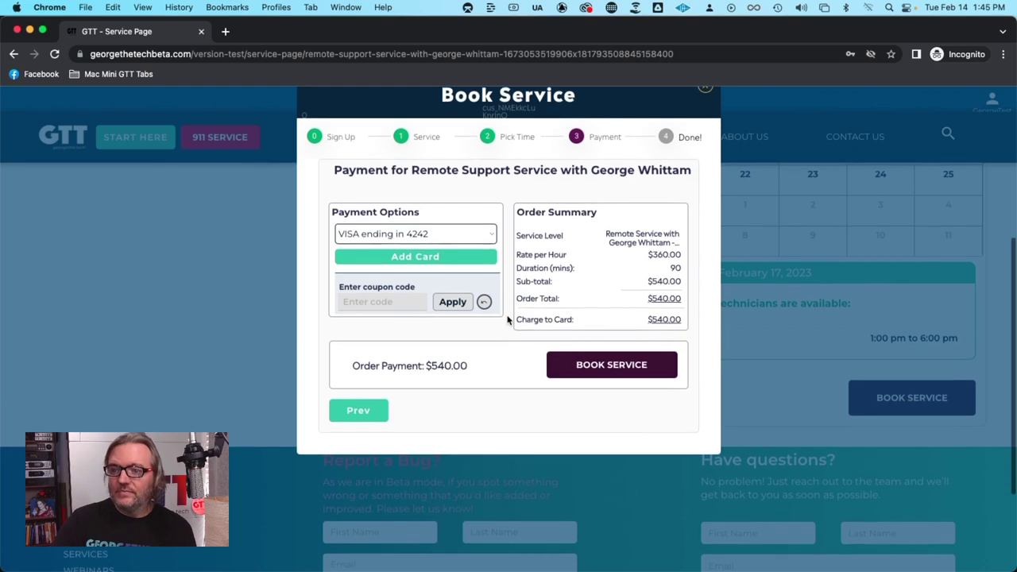
click(588, 367)
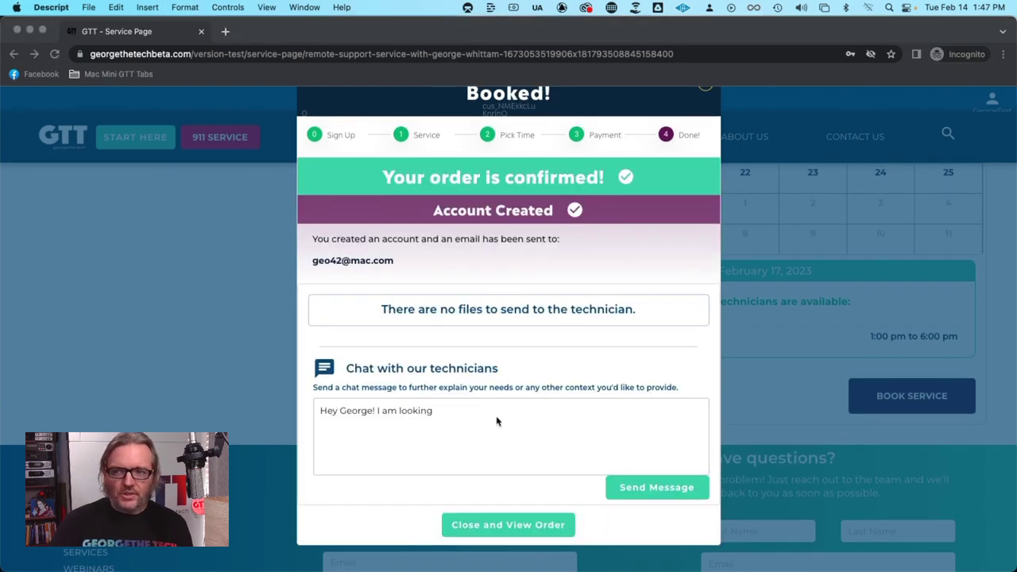
- Send the technicians a chat message expressing anticipation and listing the Sennheiser 416, Scarlett 2i2, Mac with TwistedWave and closet booth
click(496, 421)
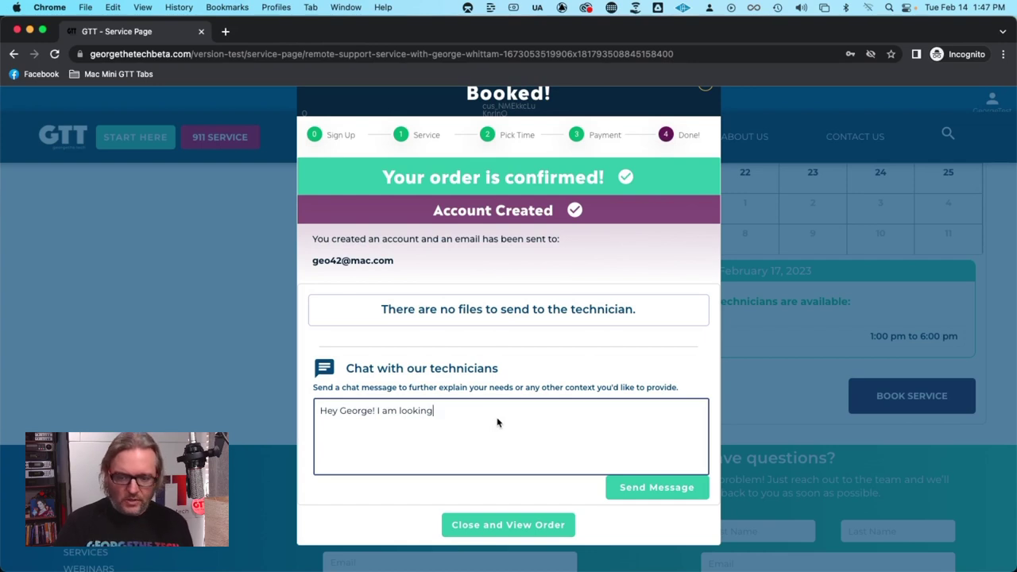
text(fowar)
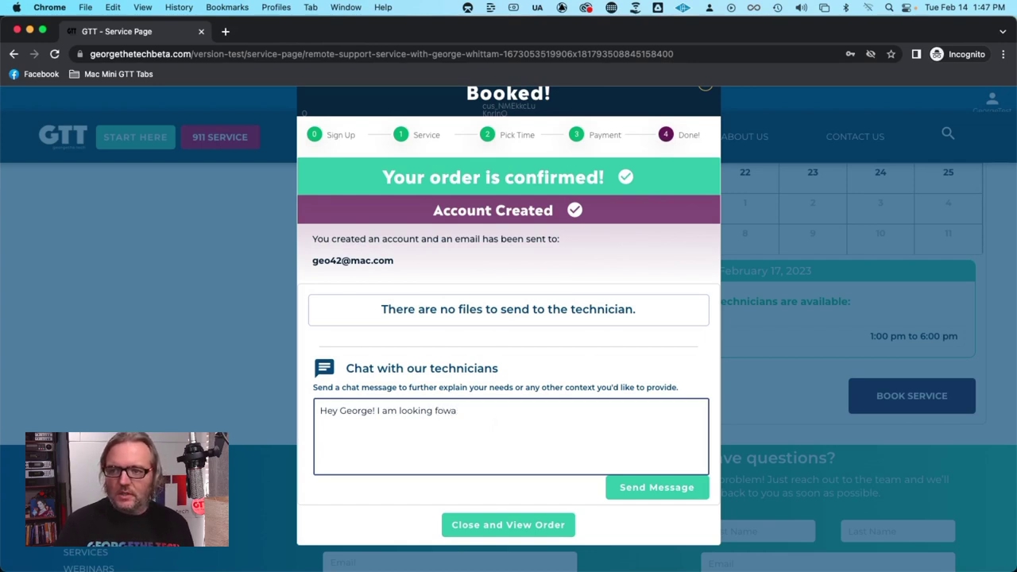
text(andI record )
text(in )
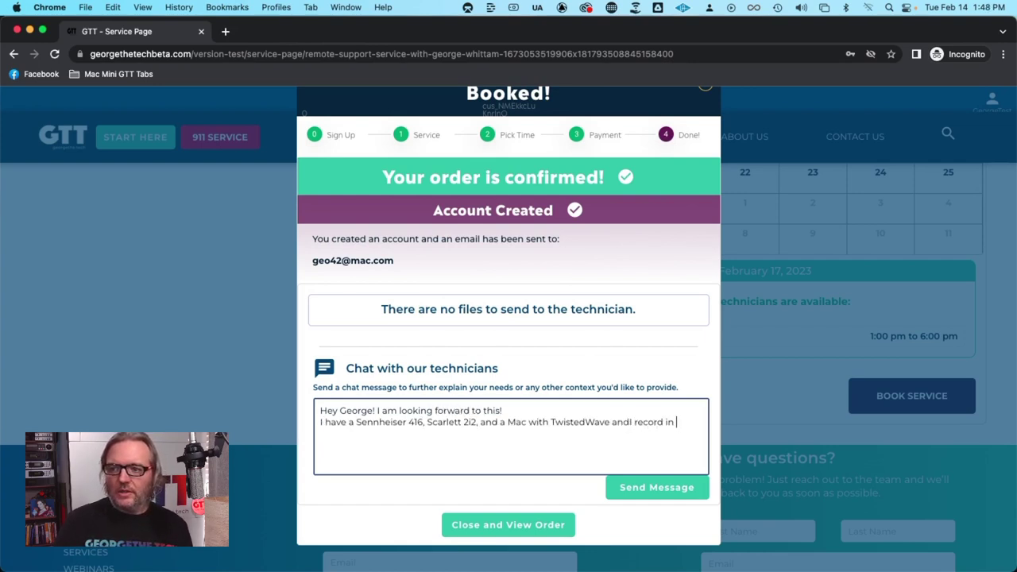
text(a closet.)
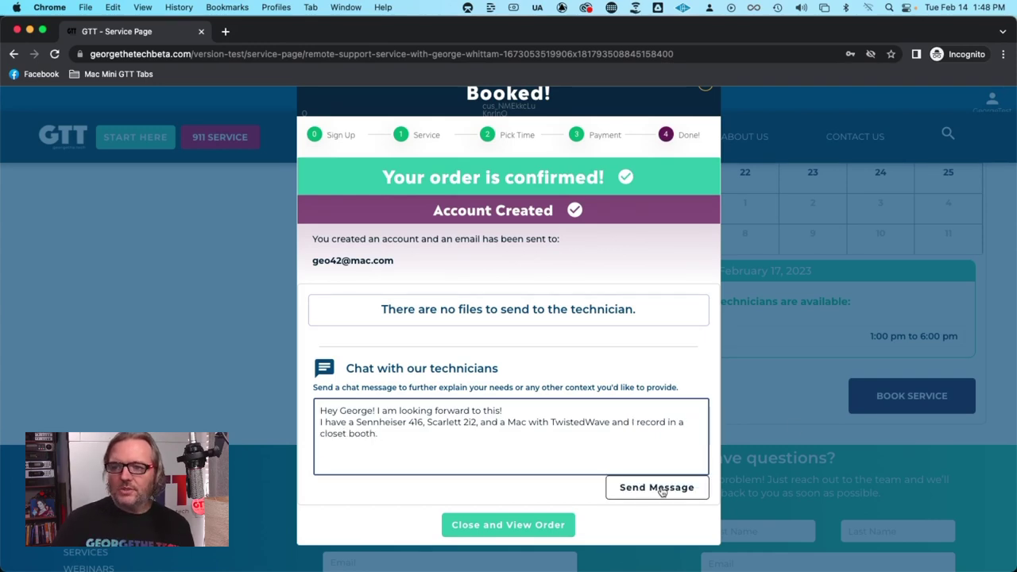
click(659, 488)
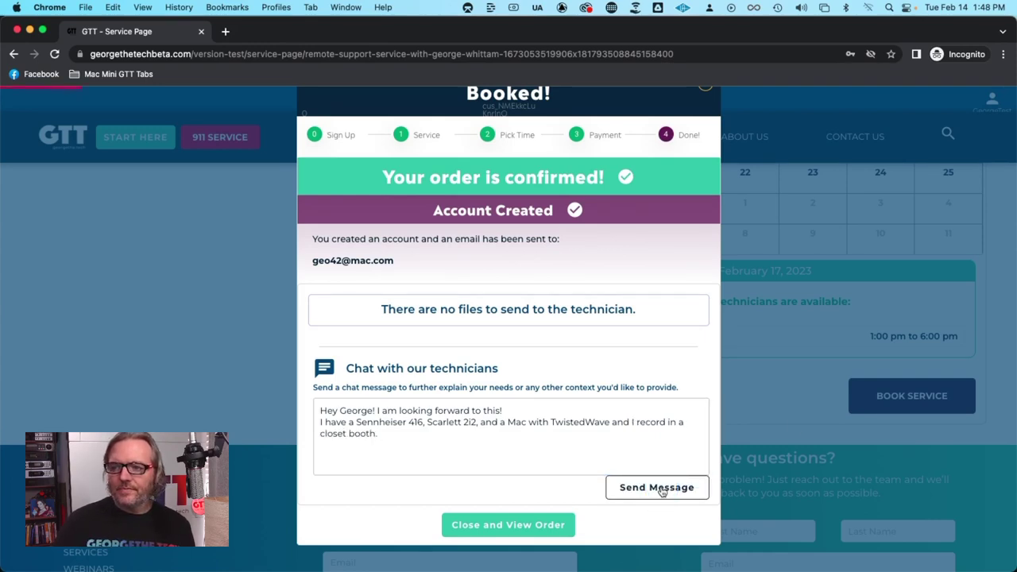
- Close the booking confirmation and view the order among the customer bookings
scroll(556, 429, down, 3)
scroll(522, 393, up, 2)
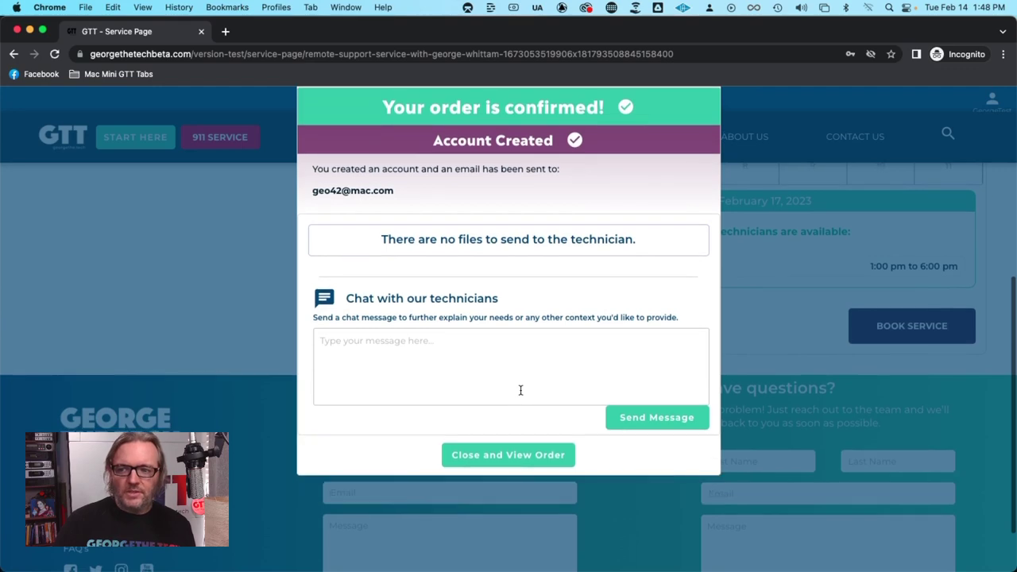
click(509, 459)
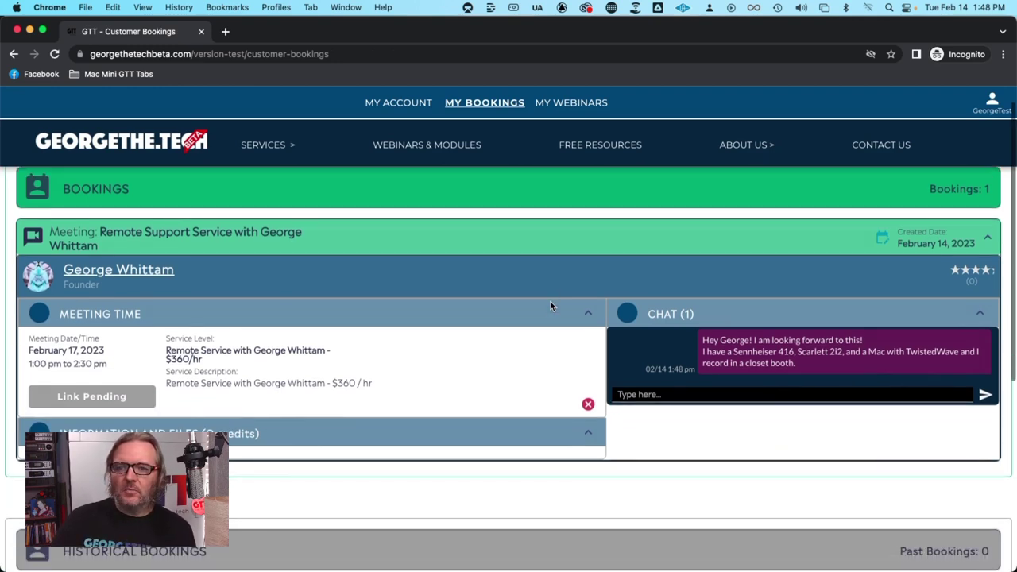
- Inspect the booked meeting's time and service level and its Information and Files section
scroll(551, 306, down, 2)
scroll(550, 305, down, 2)
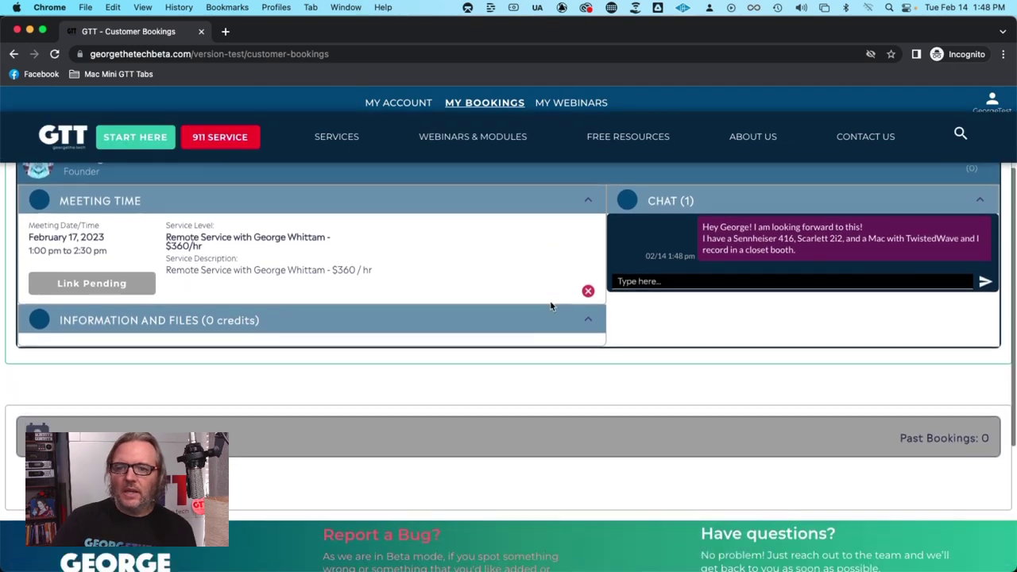
click(544, 318)
click(589, 320)
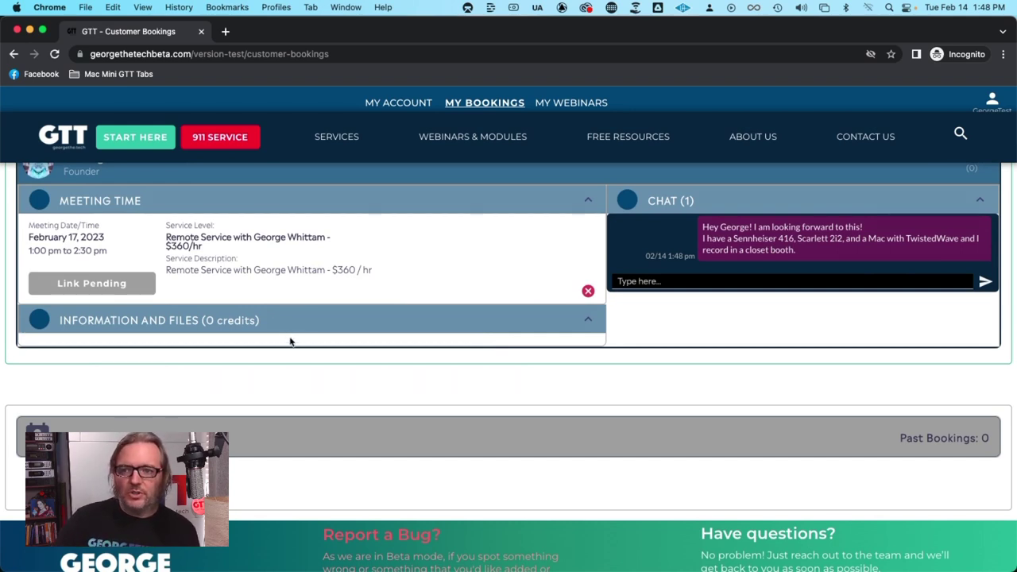
- Review the whole bookings page, from the upcoming meeting and its chat down to the historical bookings
scroll(443, 381, up, 2)
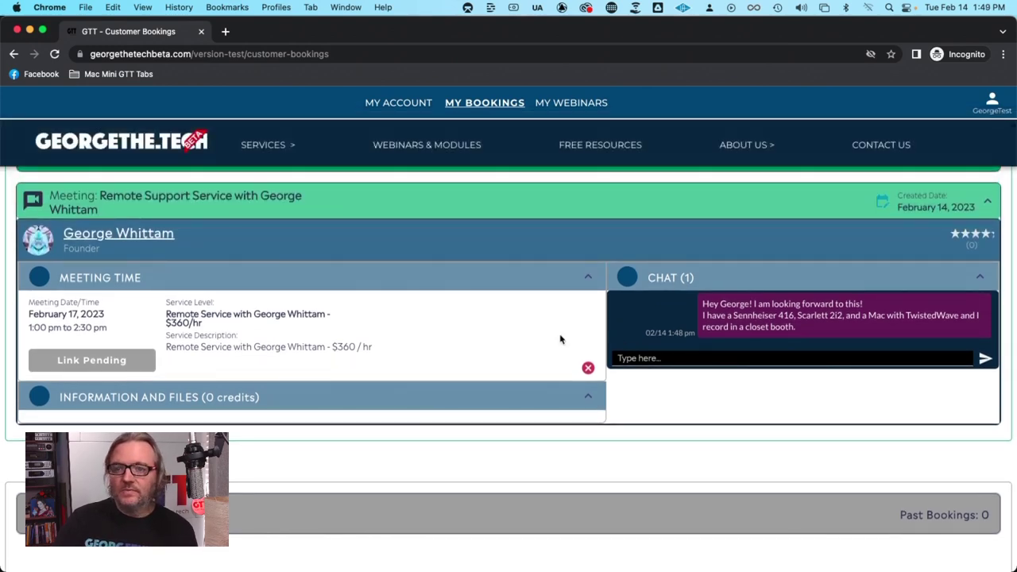
scroll(548, 341, up, 2)
scroll(524, 355, down, 2)
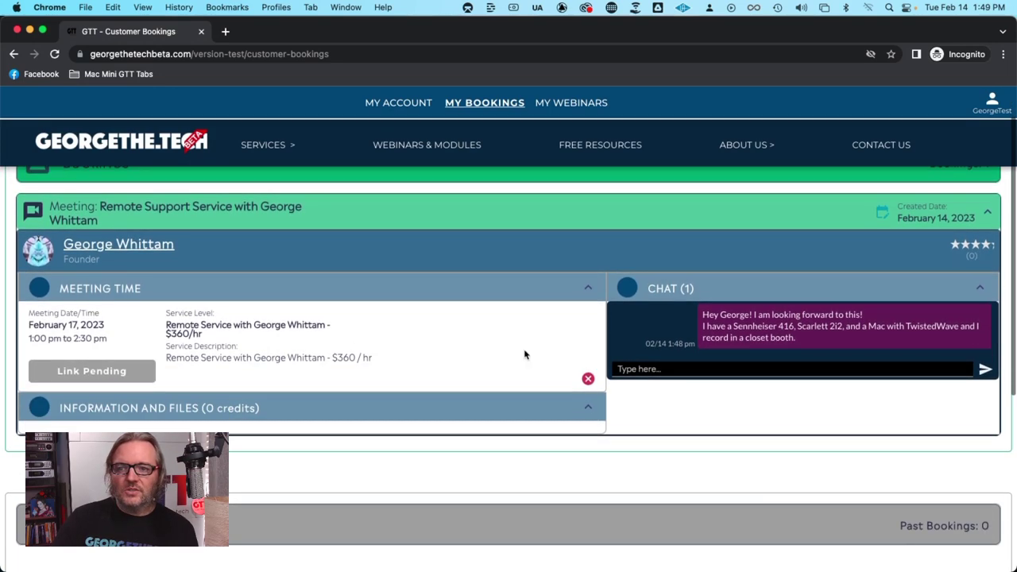
scroll(524, 355, down, 10)
scroll(524, 355, up, 10)
scroll(525, 355, down, 1)
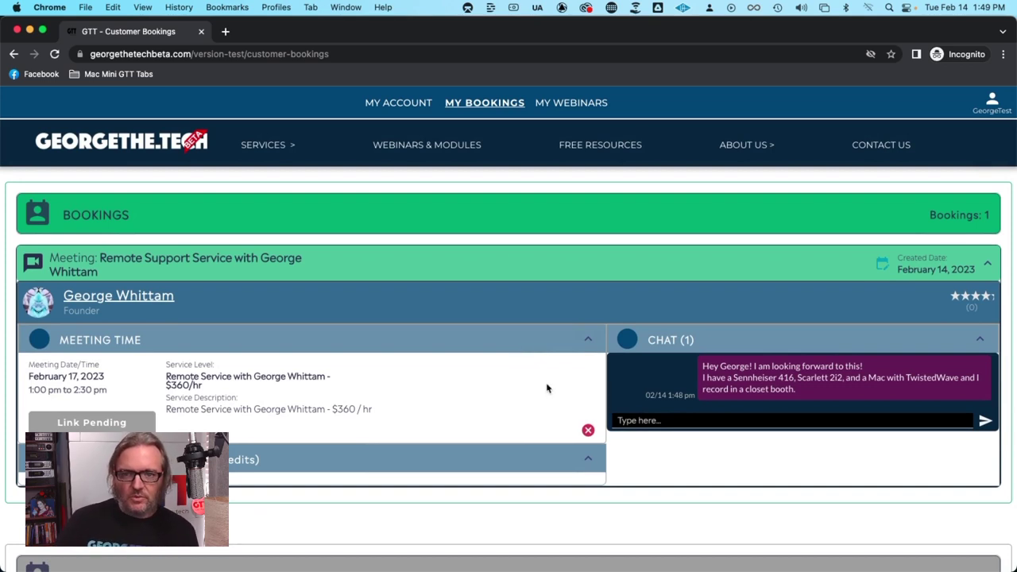
scroll(546, 388, down, 2)
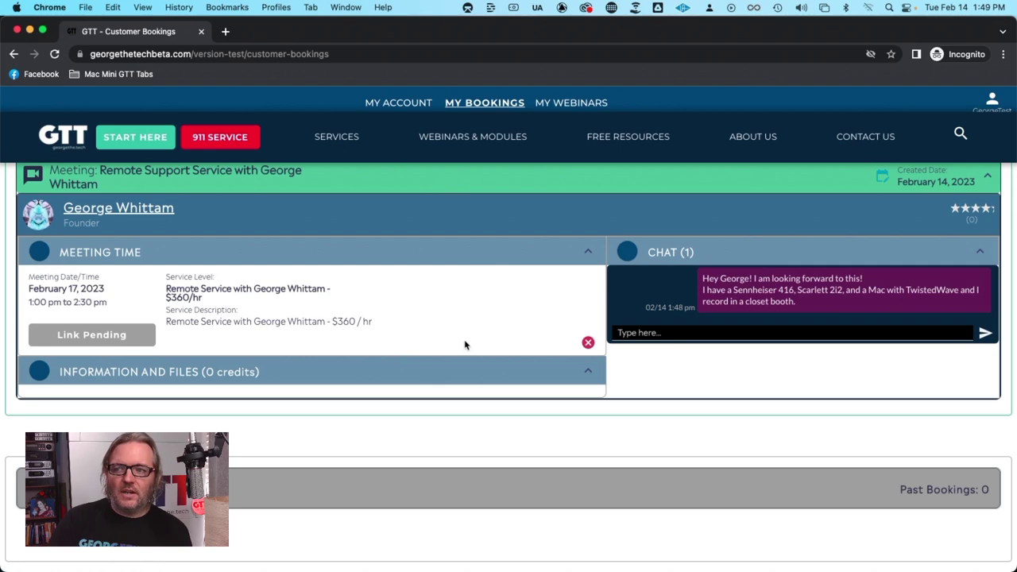
scroll(477, 344, up, 2)
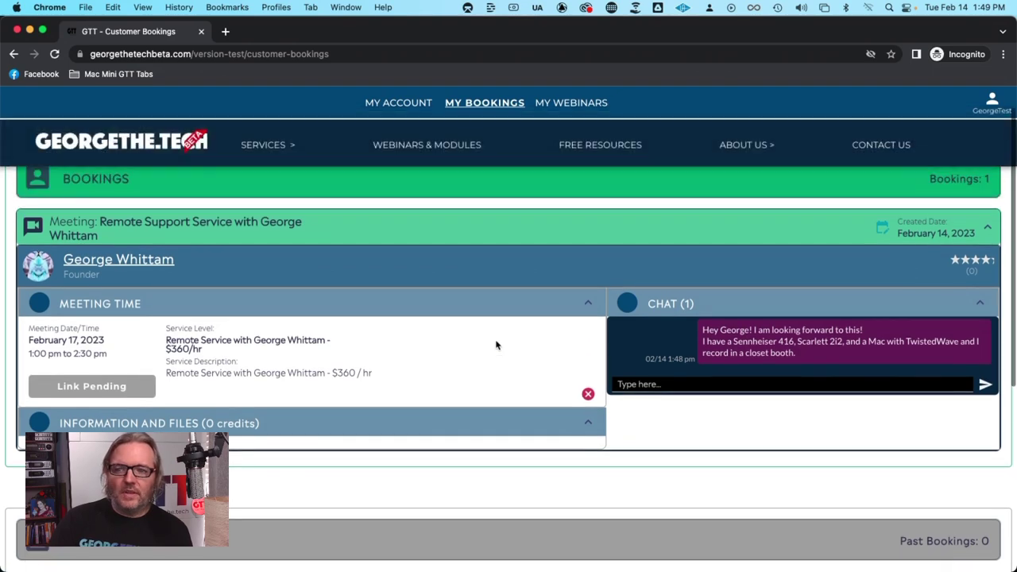
- Send the message "How are we connecting?" in the booked meeting's chat
click(690, 386)
text(How are we con)
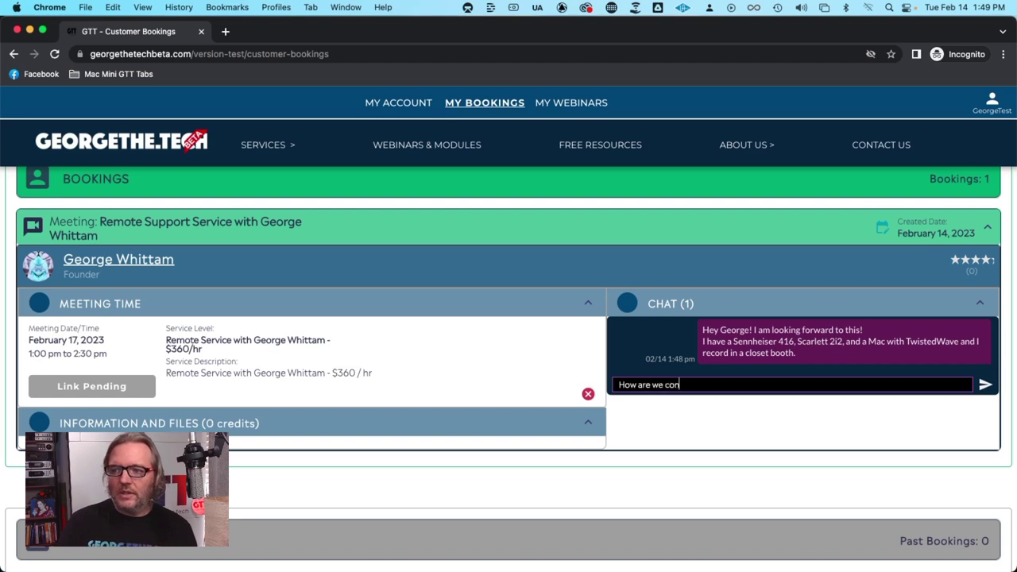
text(necting?)
key(Return)
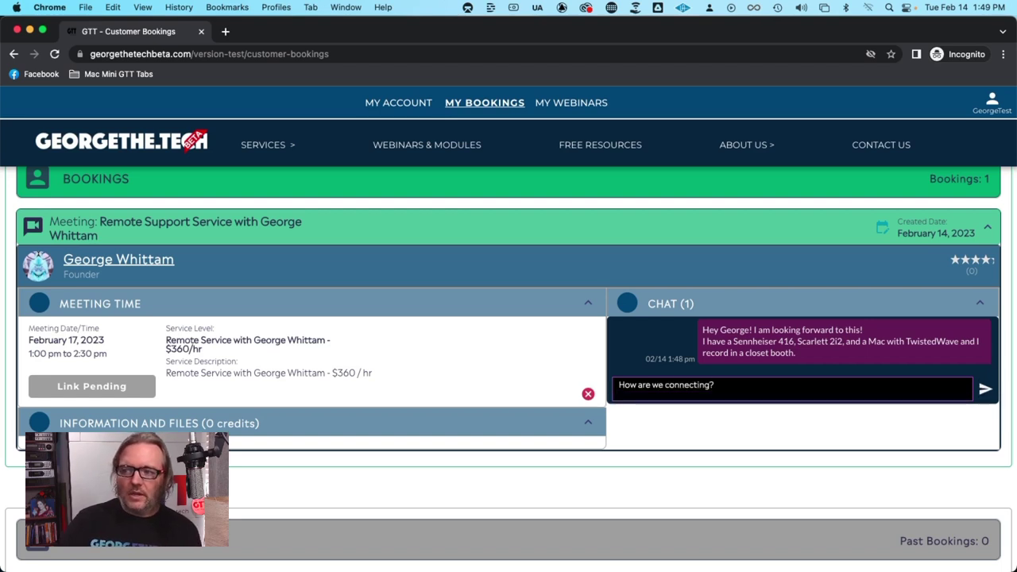
click(985, 388)
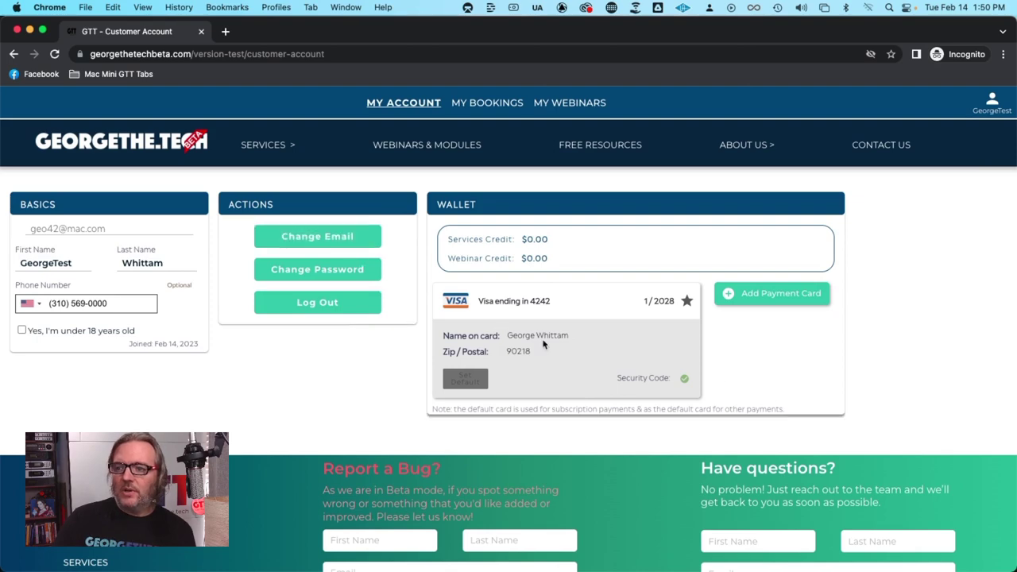
- Review the account page, and open My Bookings to examine the meeting, its chat and the historical bookings
scroll(899, 363, down, 3)
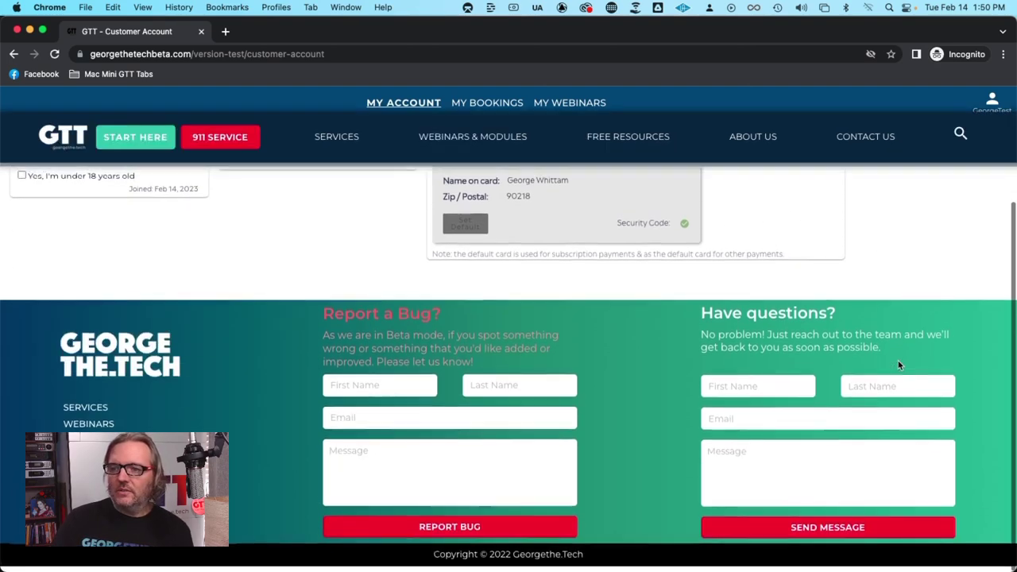
scroll(898, 363, up, 3)
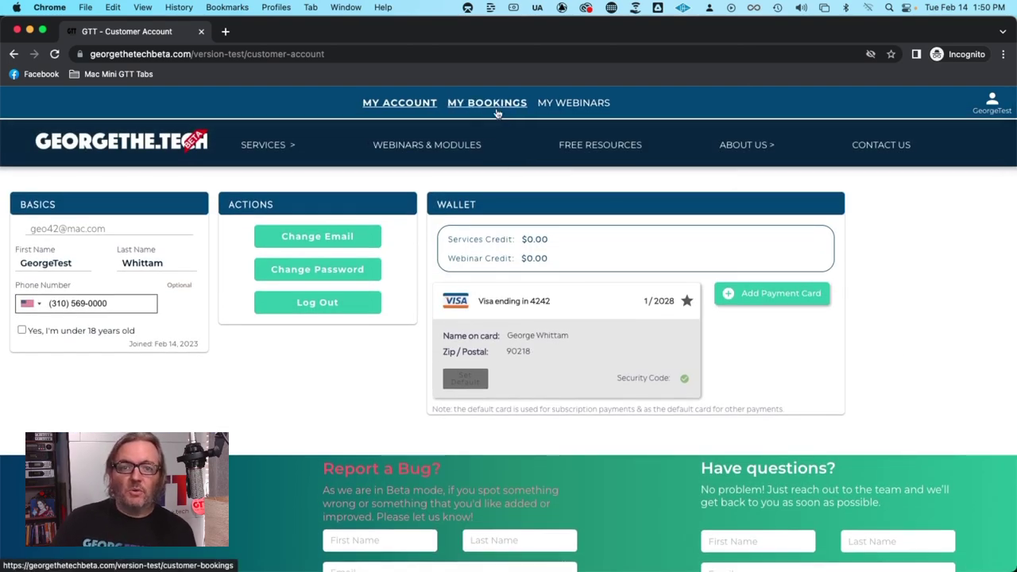
click(492, 105)
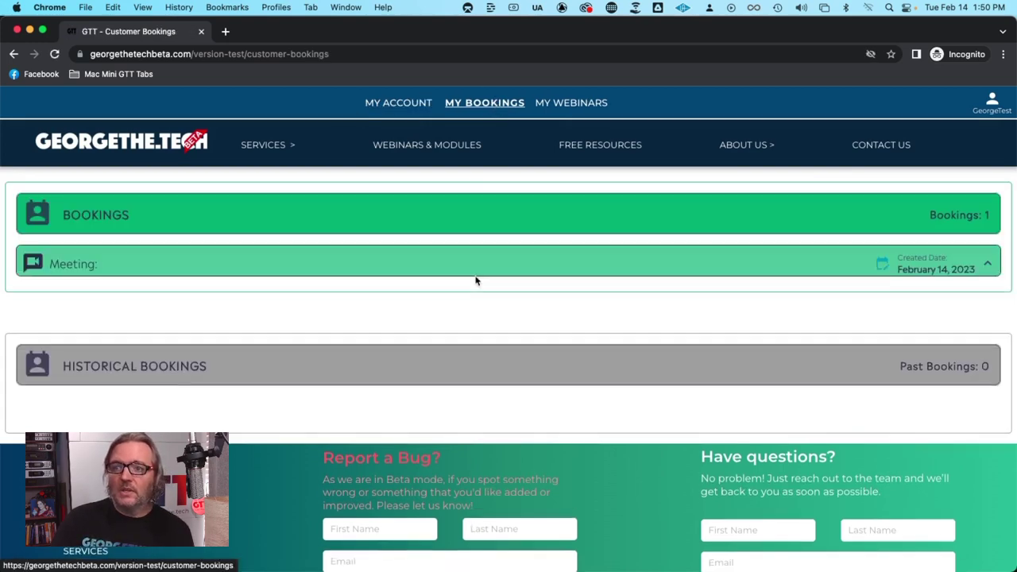
scroll(571, 308, down, 5)
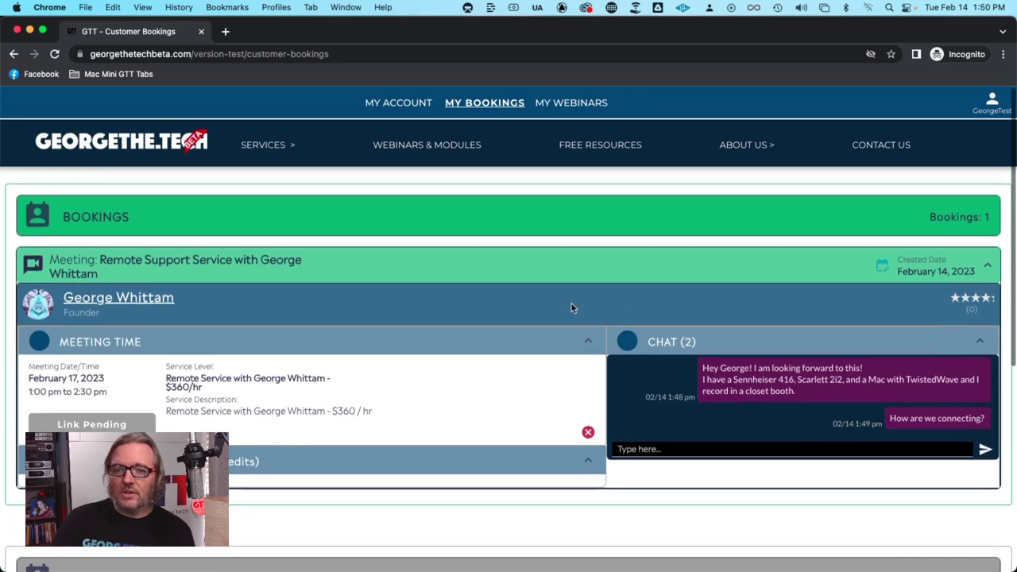
scroll(572, 309, down, 2)
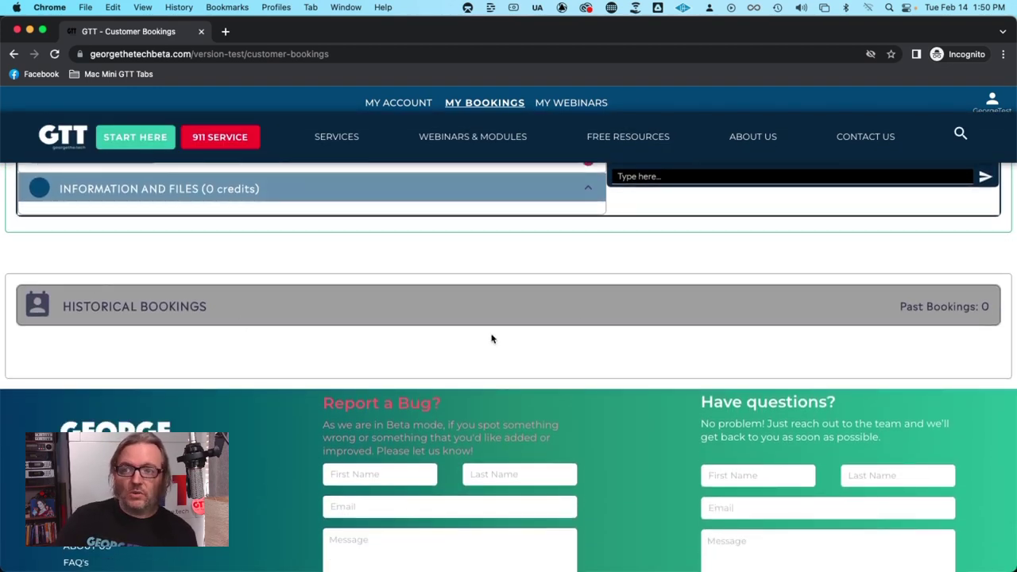
scroll(490, 336, up, 7)
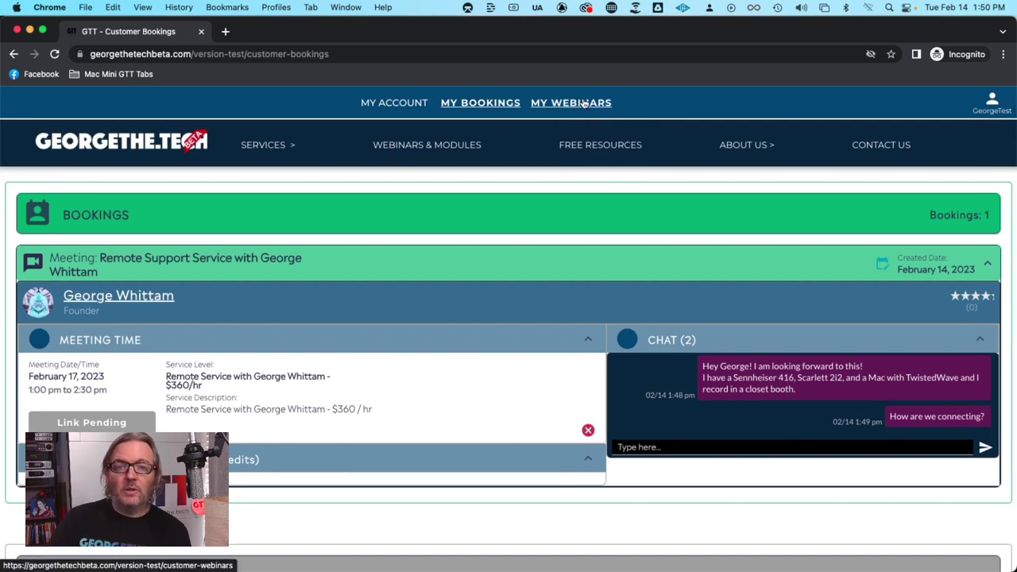
- View the My Webinars page, and log out of the customer account from My Account
click(580, 104)
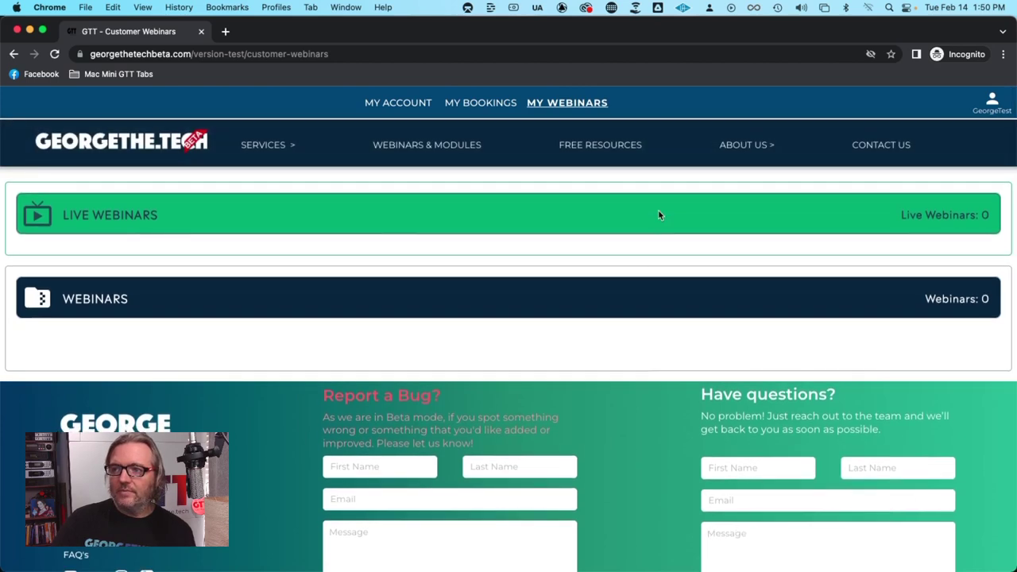
click(398, 102)
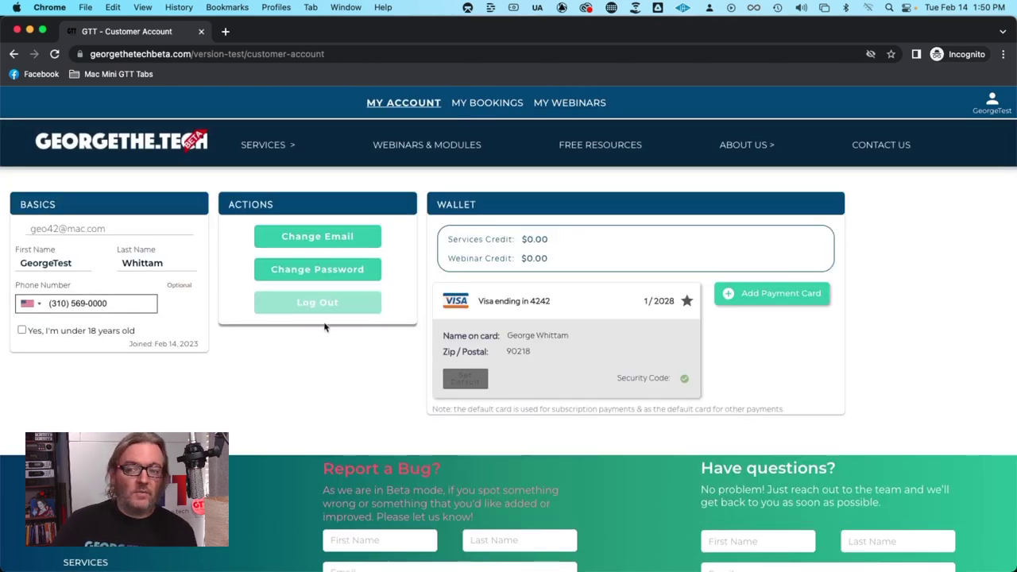
click(318, 306)
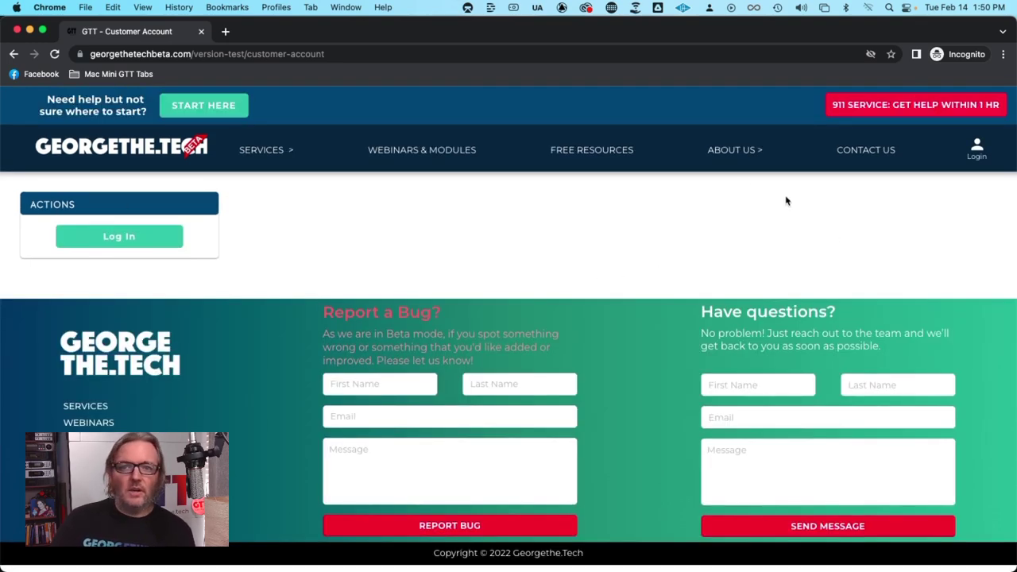
- Log back in to the customer account by entering the account password for the prefilled e-mail
click(976, 153)
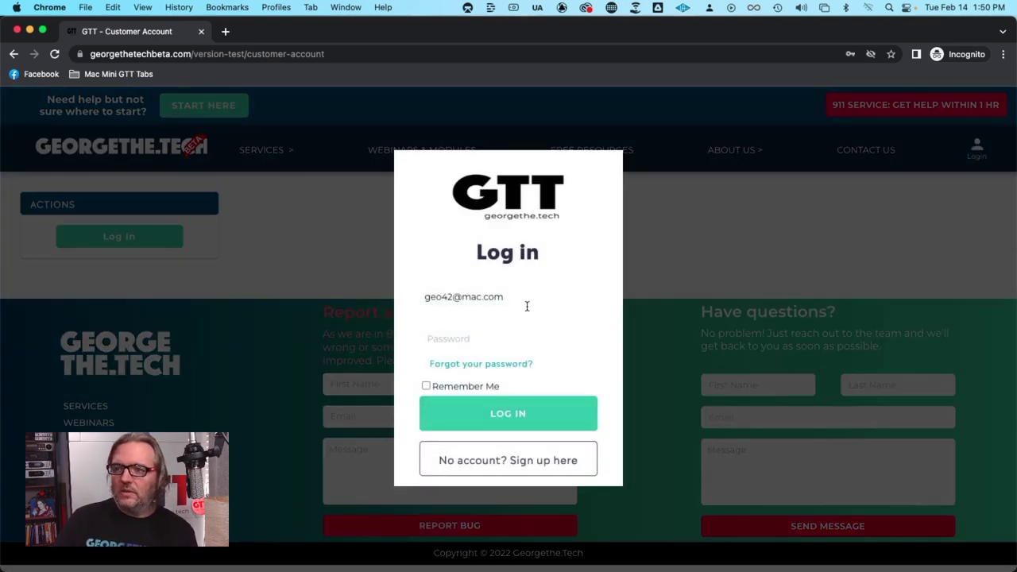
click(482, 326)
text(••••)
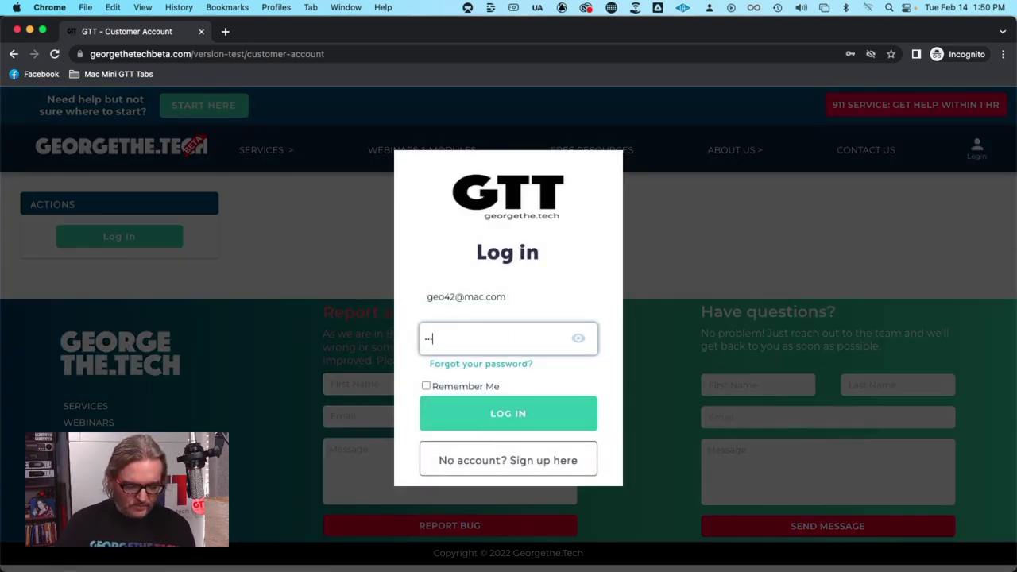
click(470, 407)
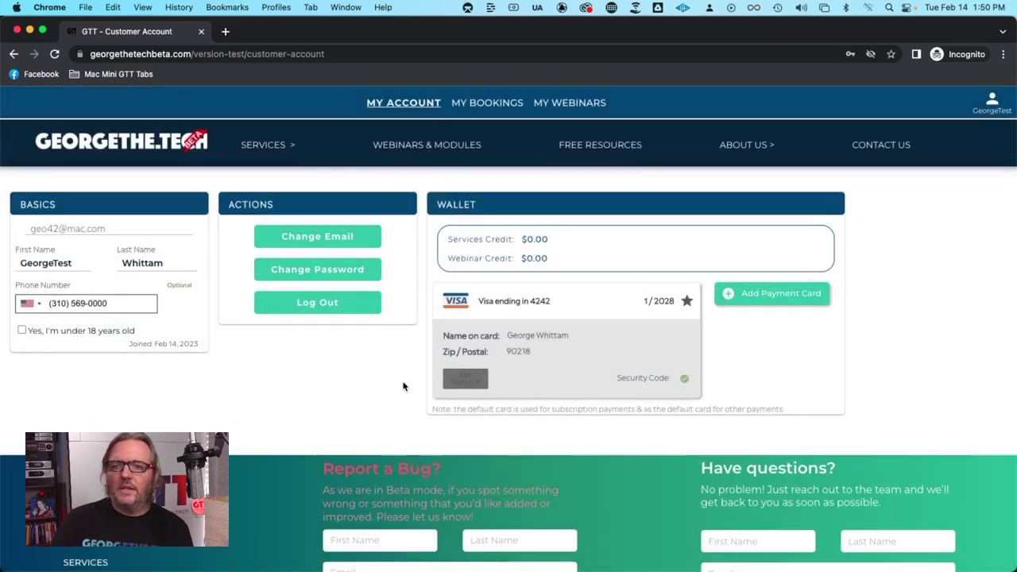
- Open the Free Resources page and review its full list of links, from Audio Glossary to the last entry
mouse_move(282, 149)
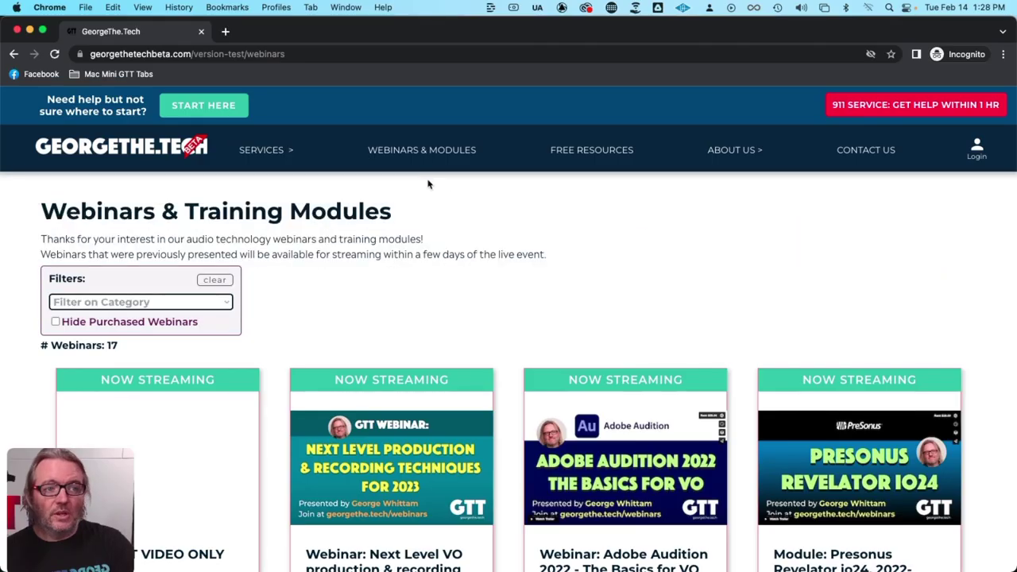
click(596, 156)
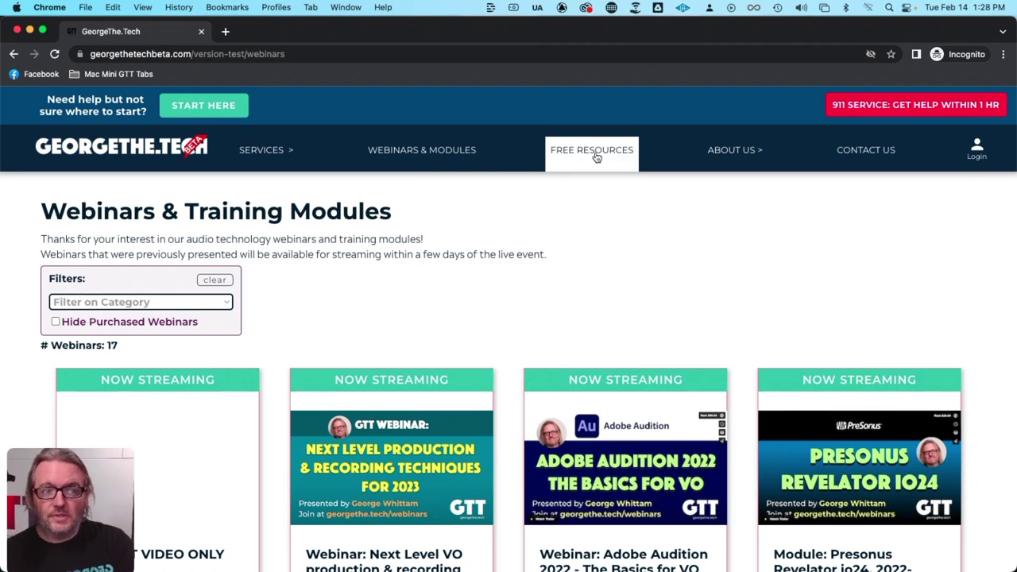
scroll(293, 346, down, 2)
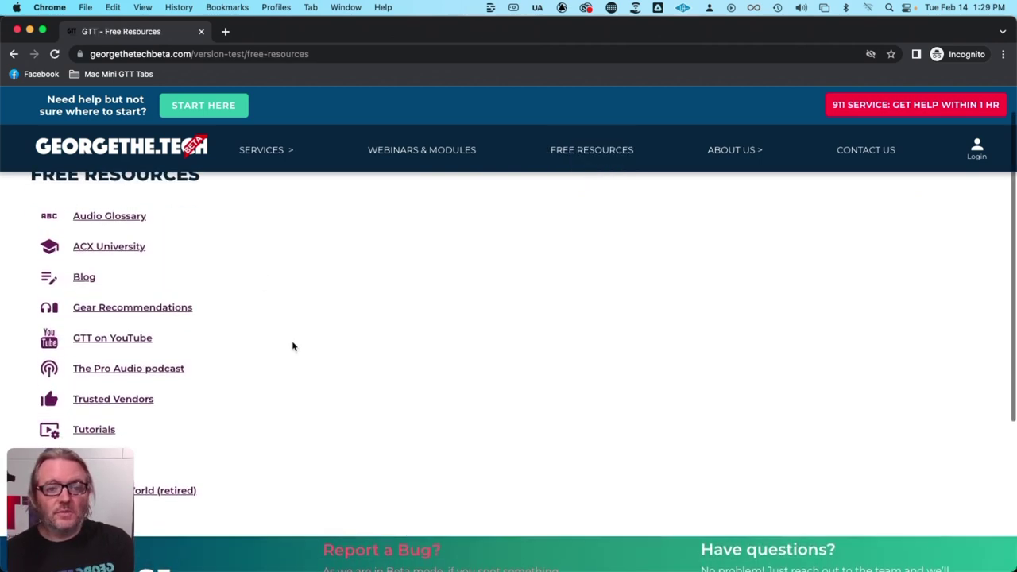
drag(92, 476, 968, 471)
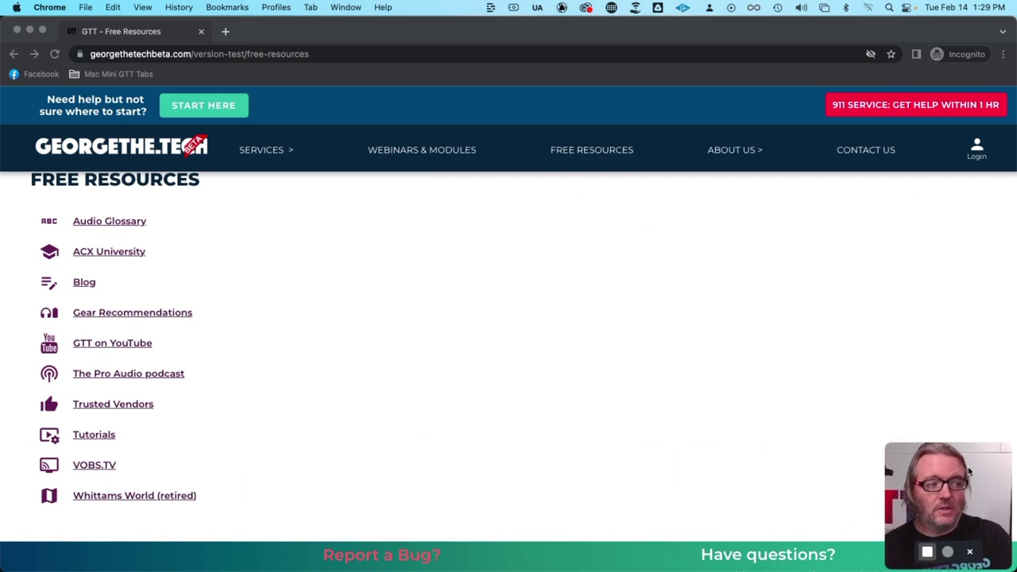
click(369, 322)
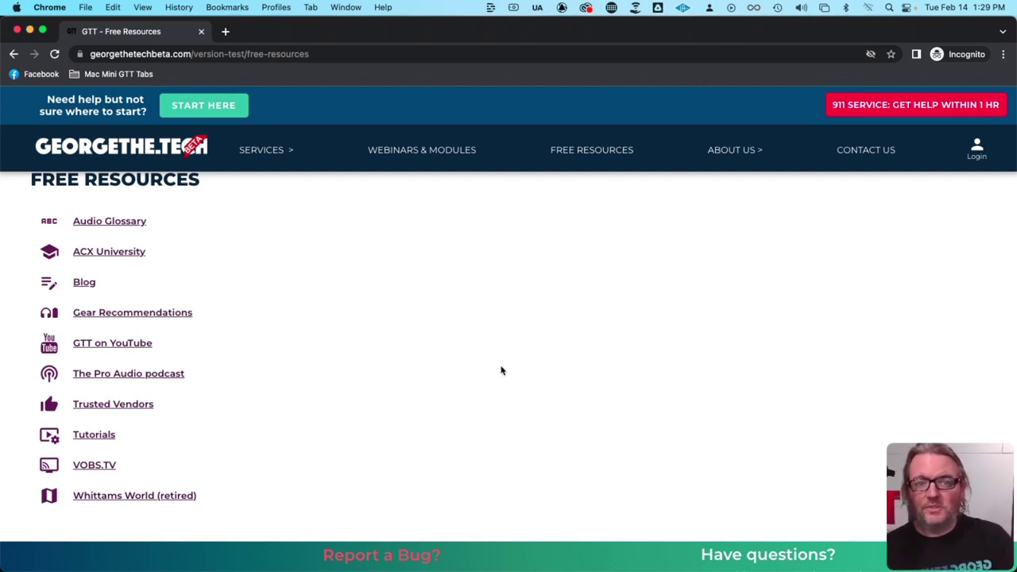
scroll(477, 368, up, 1)
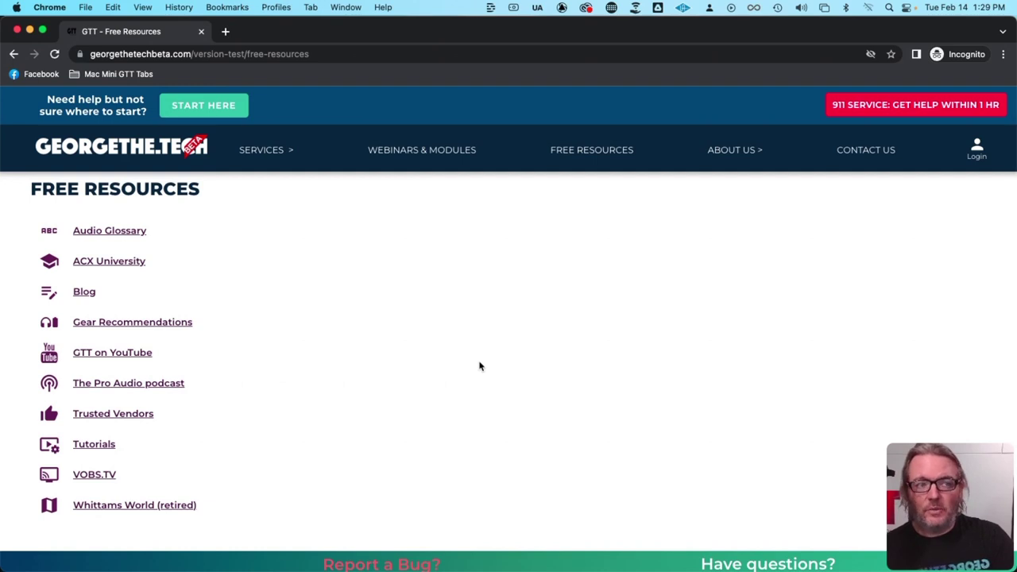
- Show the About Us options and review the entries for team, clients, customer reviews, studio gallery and media mentions
click(745, 155)
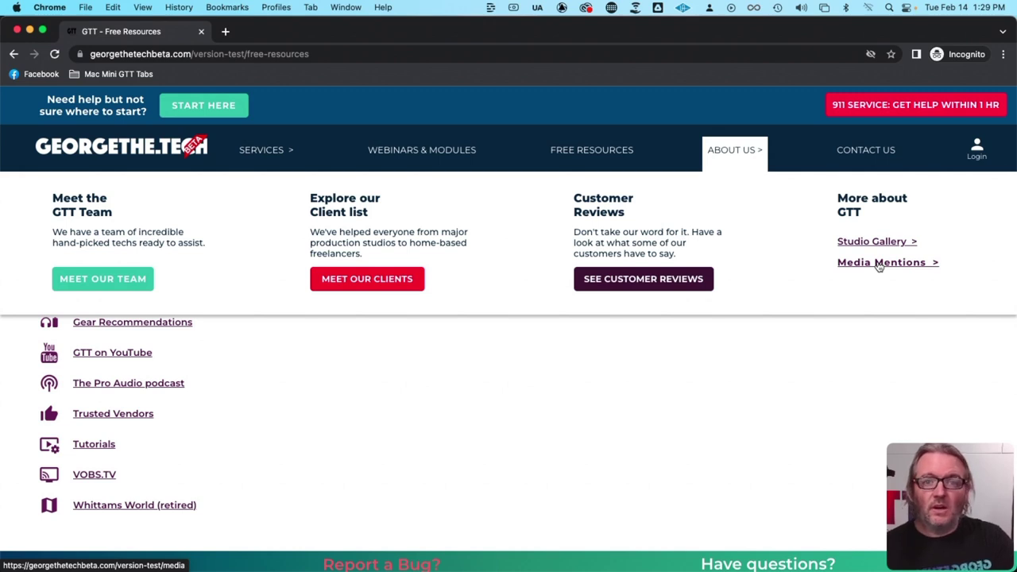
scroll(788, 284, up, 2)
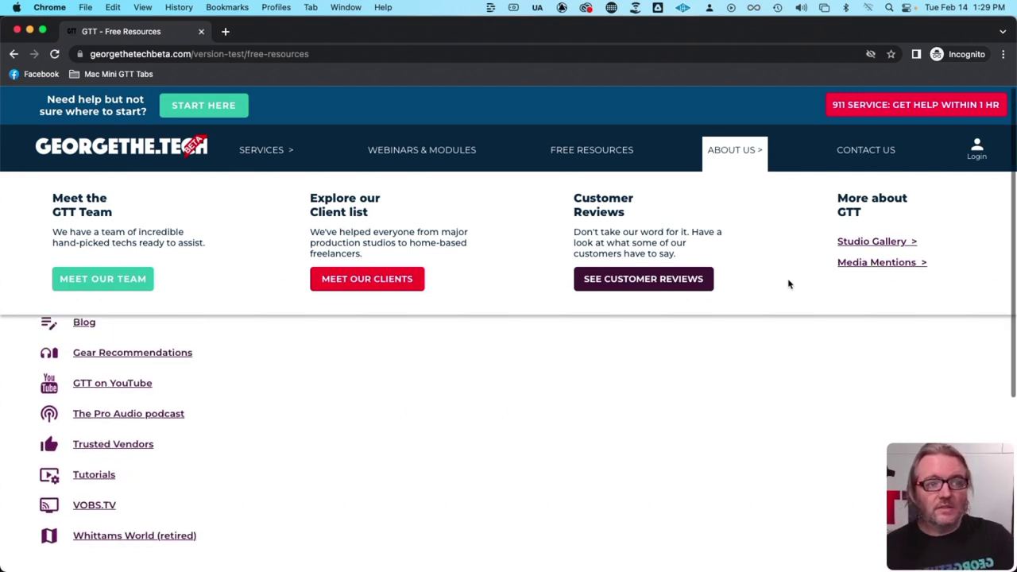